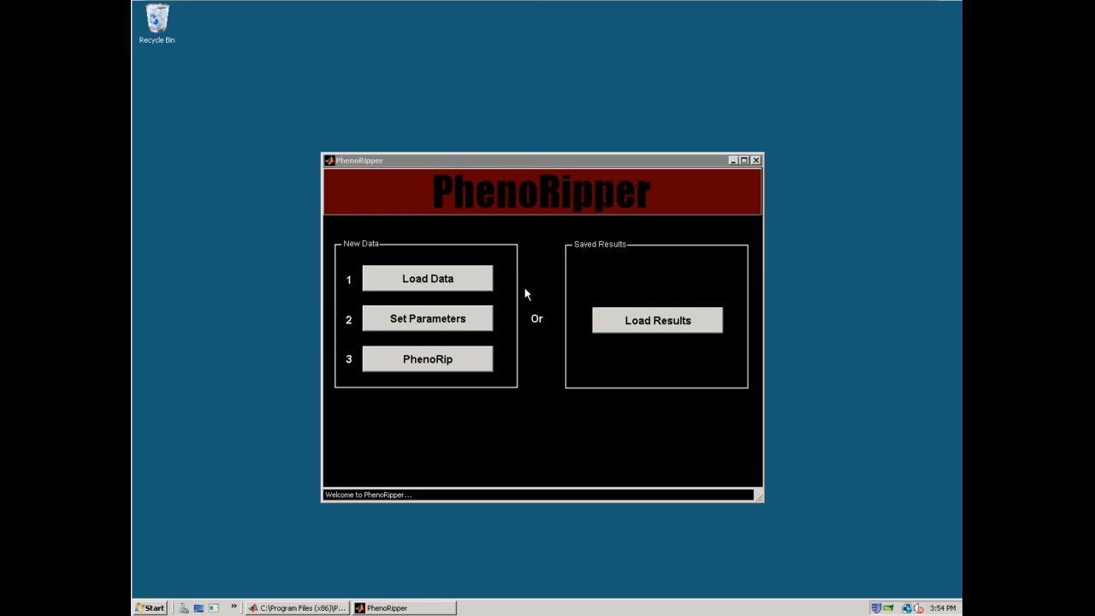
Load the metadata file Metadata_Slack_PNAS_Data_Set_PNG_Windows.csv and accept its DAPI, Actin and Tubulin markers
{"action": "left_click", "coordinate": [442, 284]}
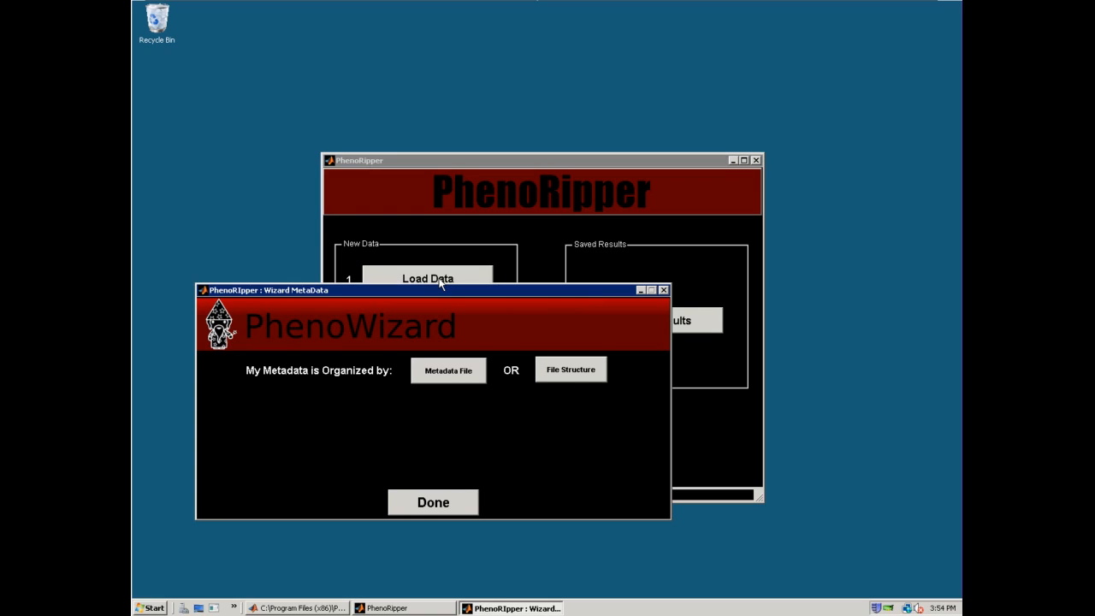
{"action": "left_click", "coordinate": [448, 371]}
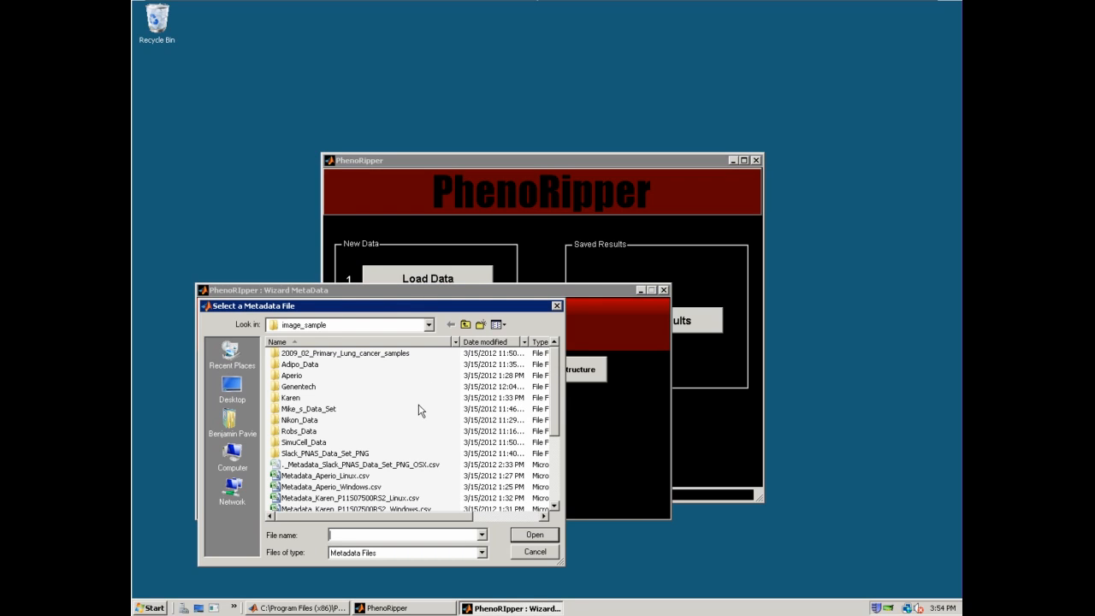
{"action": "left_click_drag", "start_coordinate": [554, 419], "coordinate": [556, 498]}
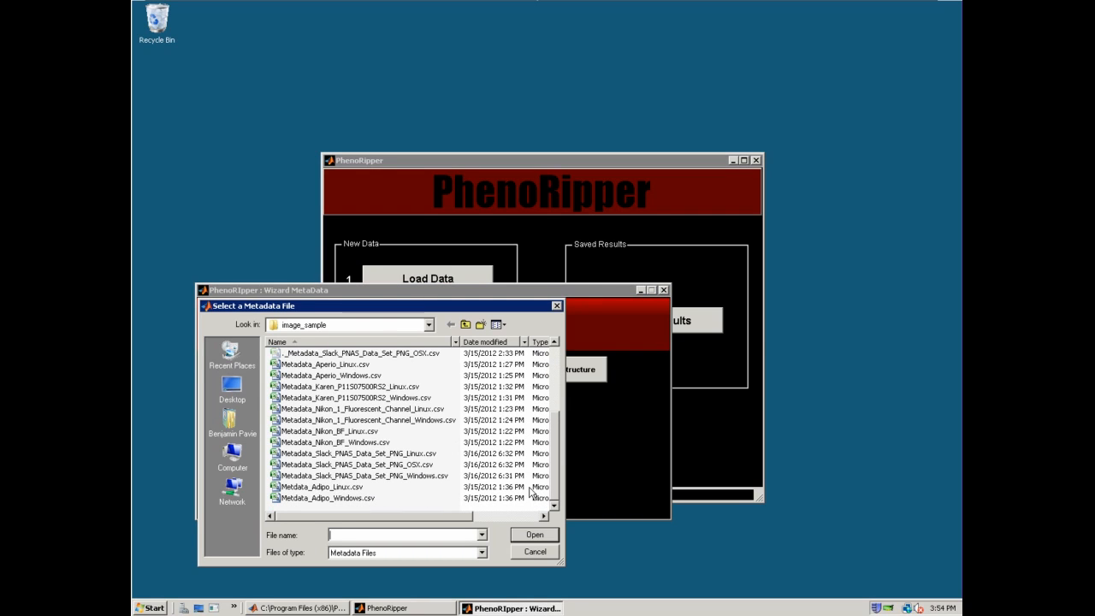
{"action": "left_click", "coordinate": [442, 477]}
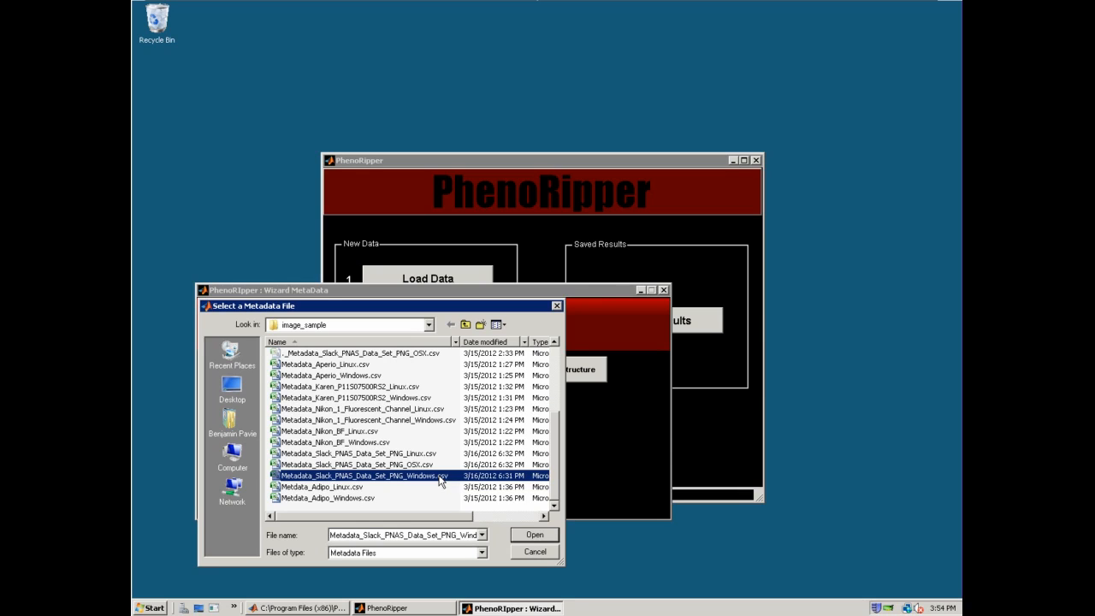
{"action": "left_click", "coordinate": [530, 535]}
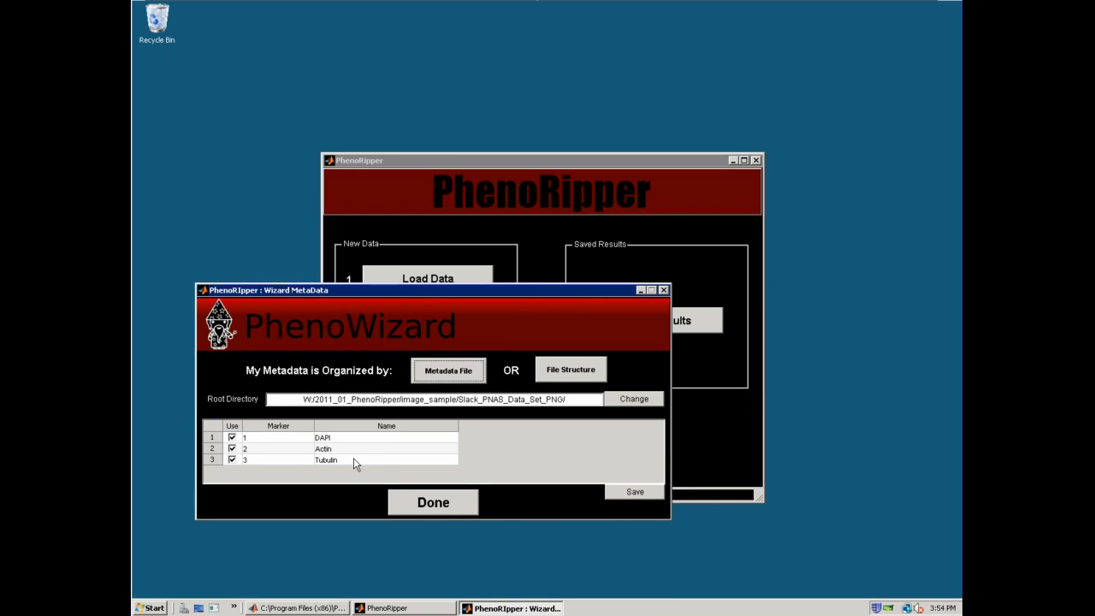
{"action": "left_click", "coordinate": [444, 510]}
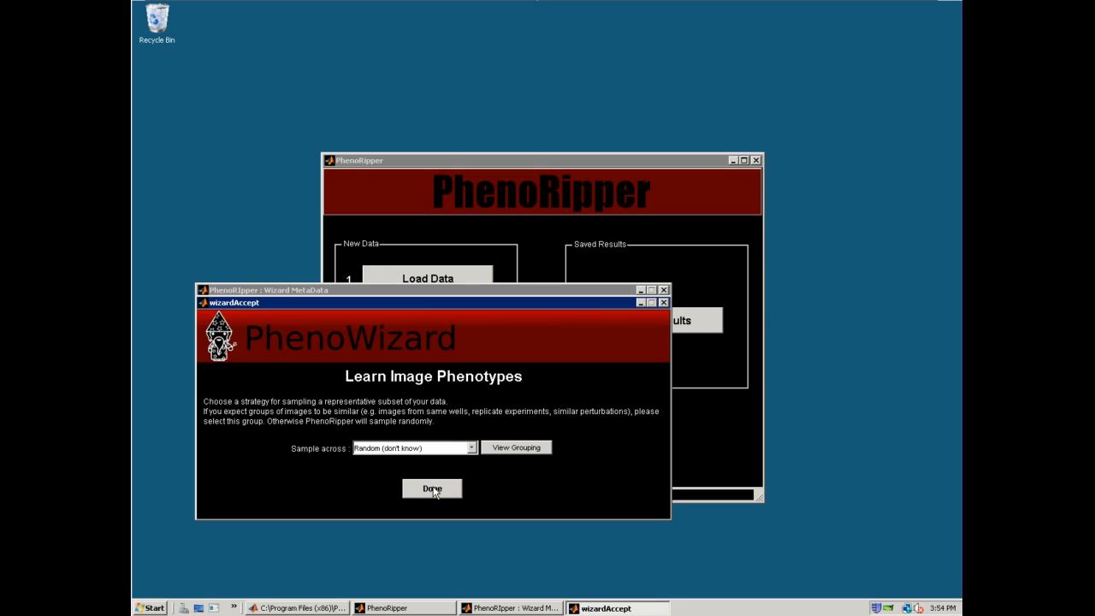
Keep sampling across images at Random (don't know) and finish loading the data
{"action": "left_click", "coordinate": [472, 448]}
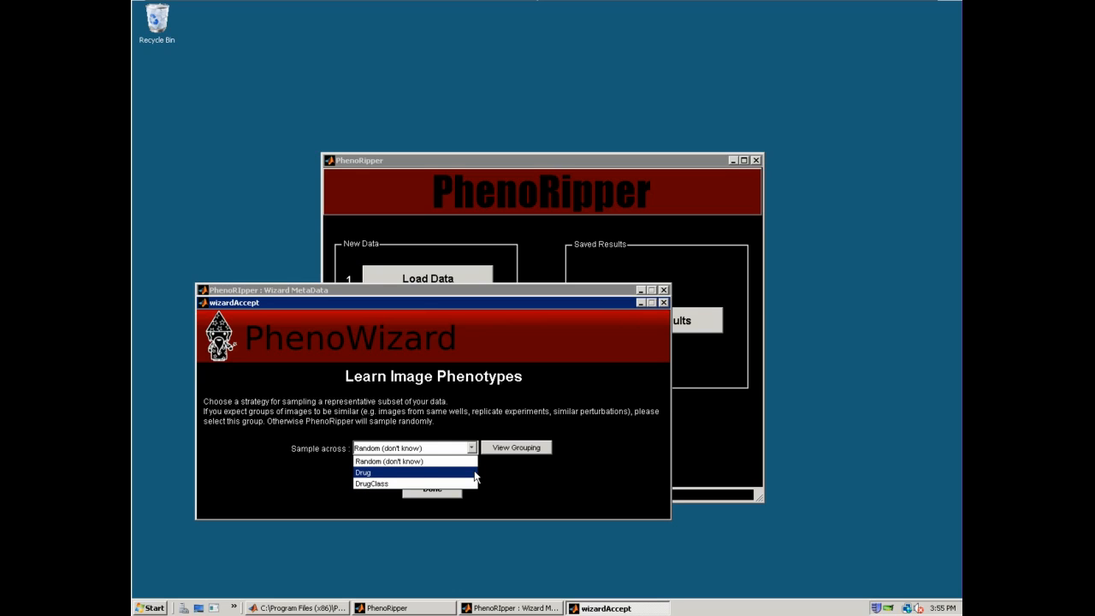
{"action": "left_click", "coordinate": [474, 450]}
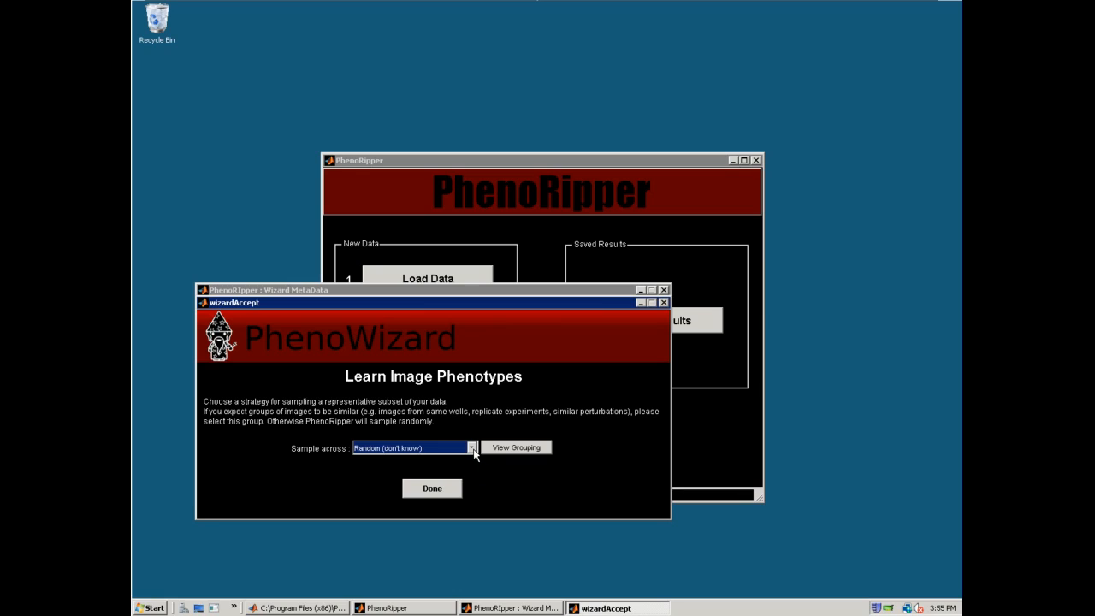
{"action": "left_click", "coordinate": [432, 488]}
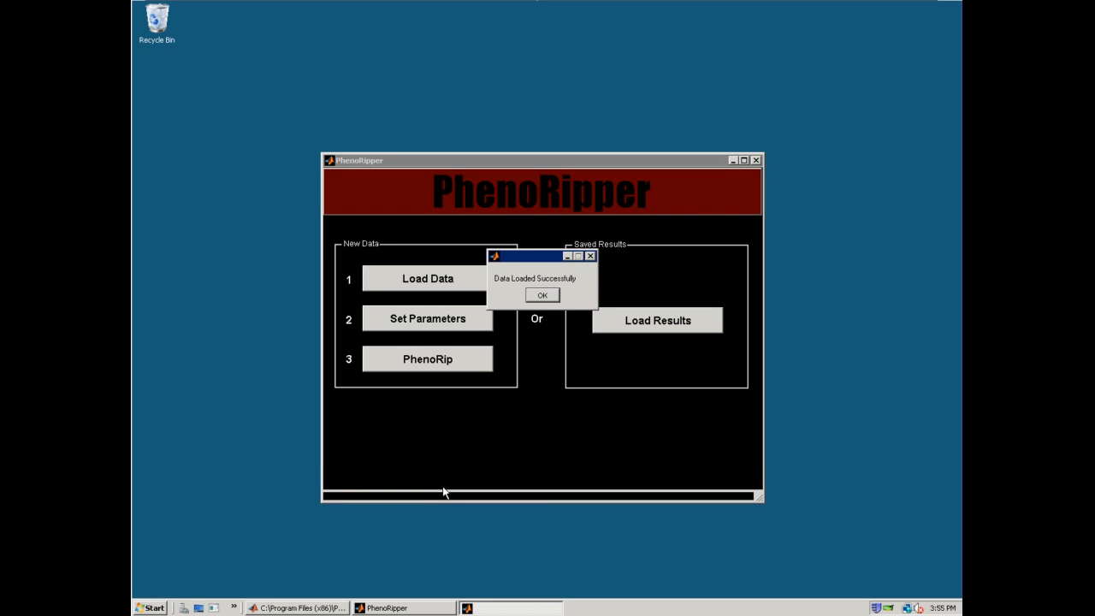
{"action": "left_click", "coordinate": [532, 298]}
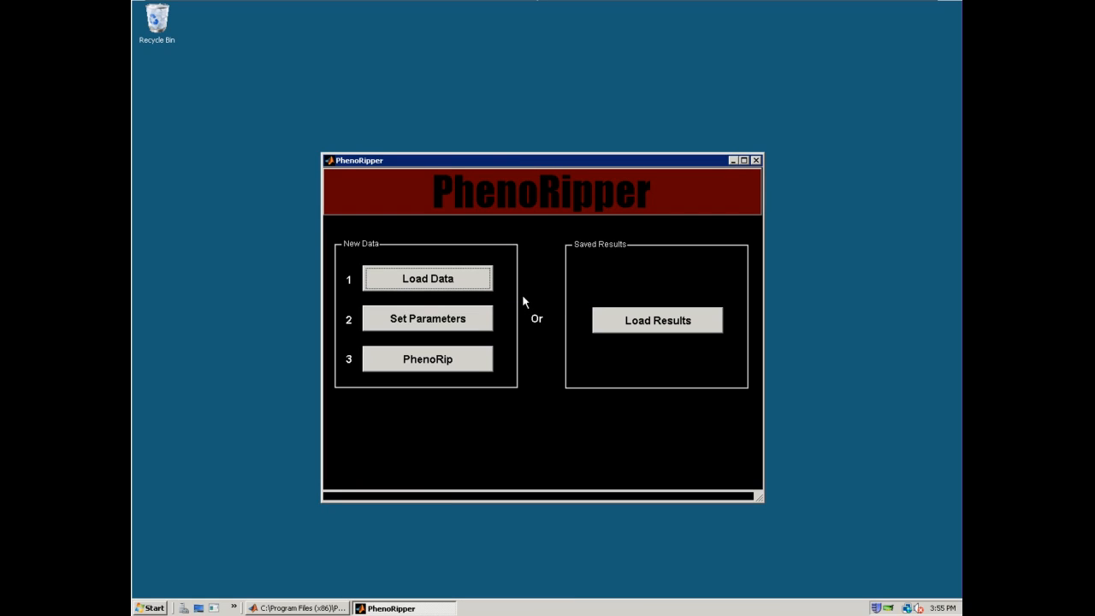
Open the analysis parameters and lower the threshold intensity to 11
{"action": "left_click", "coordinate": [468, 321]}
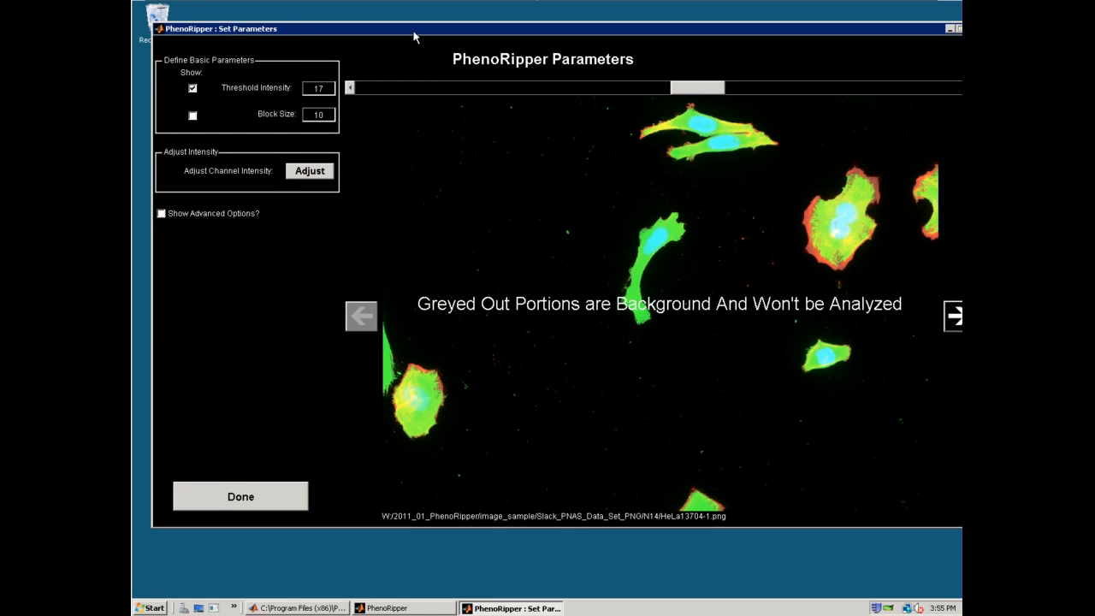
{"action": "left_click_drag", "start_coordinate": [413, 29], "coordinate": [398, 34]}
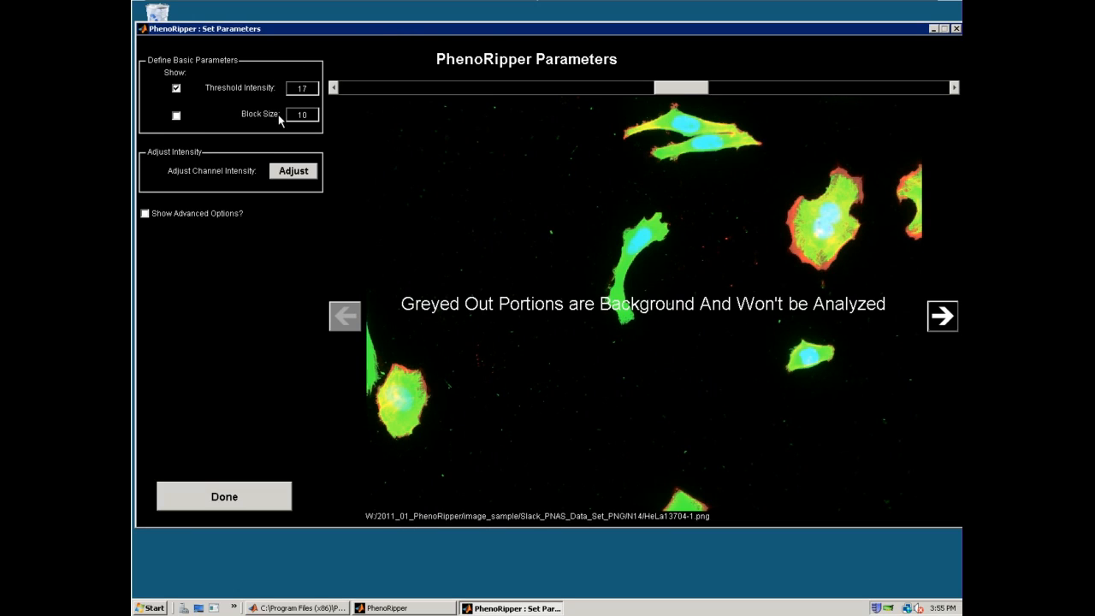
{"action": "mouse_move", "coordinate": [278, 118]}
{"action": "left_click_drag", "start_coordinate": [678, 87], "coordinate": [560, 92]}
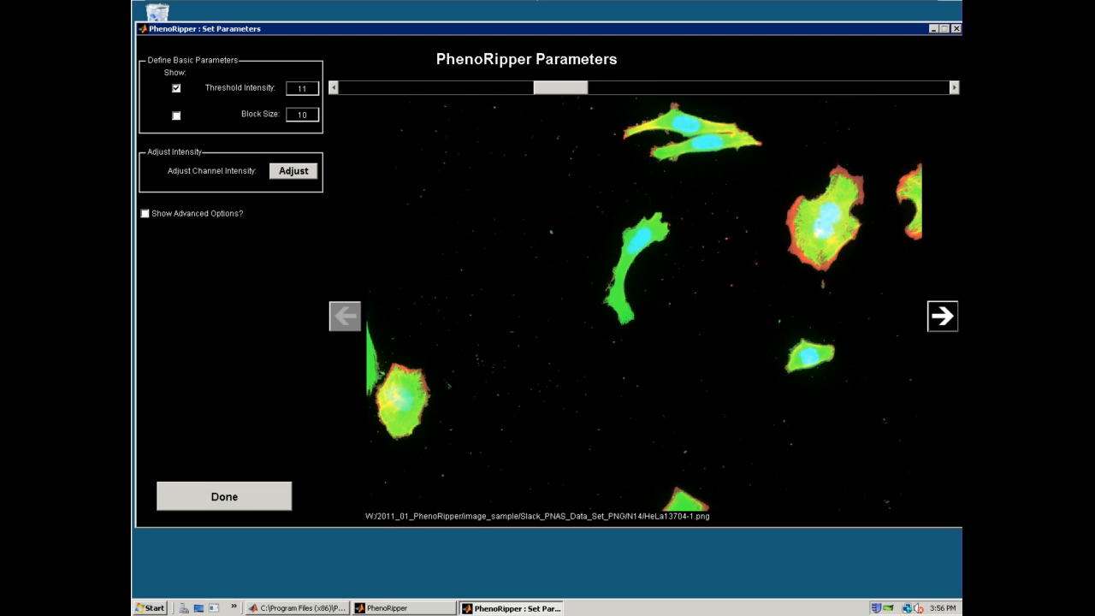
Hide the threshold preview and raise the upper channel intensity limits to about 1770 for Actin and 1011 for DAPI
{"action": "left_click", "coordinate": [177, 89]}
{"action": "left_click", "coordinate": [309, 172]}
{"action": "left_click_drag", "start_coordinate": [311, 160], "coordinate": [537, 76]}
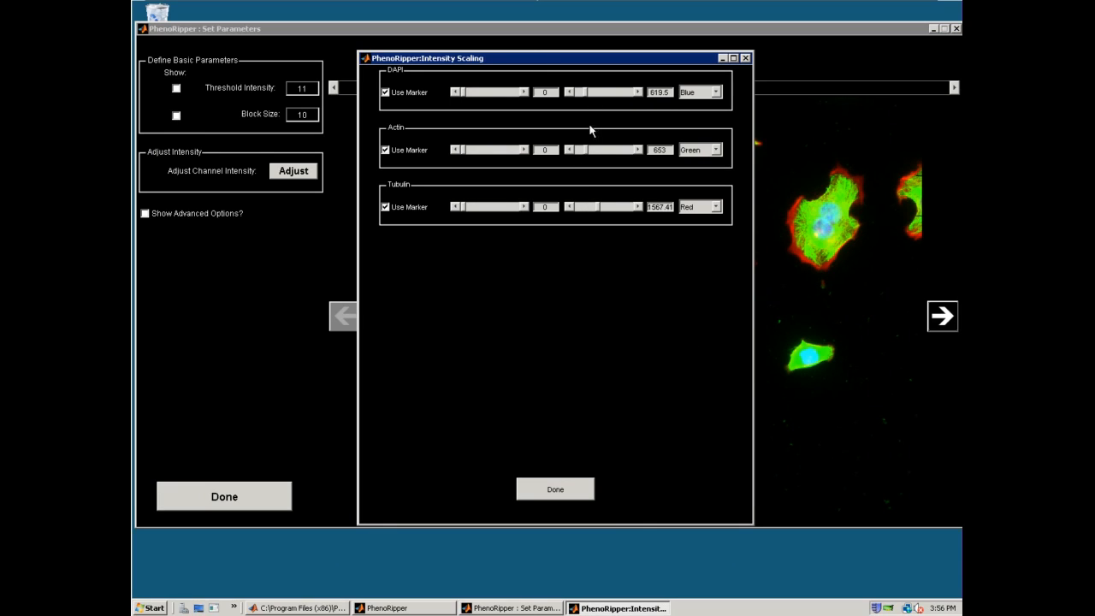
{"action": "left_click_drag", "start_coordinate": [587, 153], "coordinate": [601, 155]}
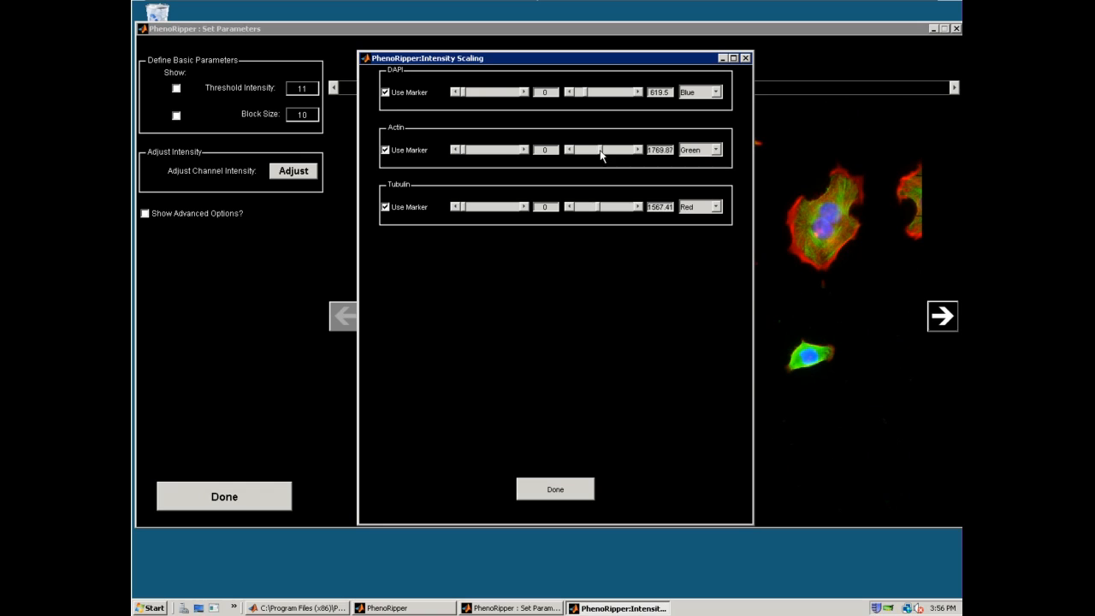
{"action": "left_click_drag", "start_coordinate": [587, 99], "coordinate": [590, 99]}
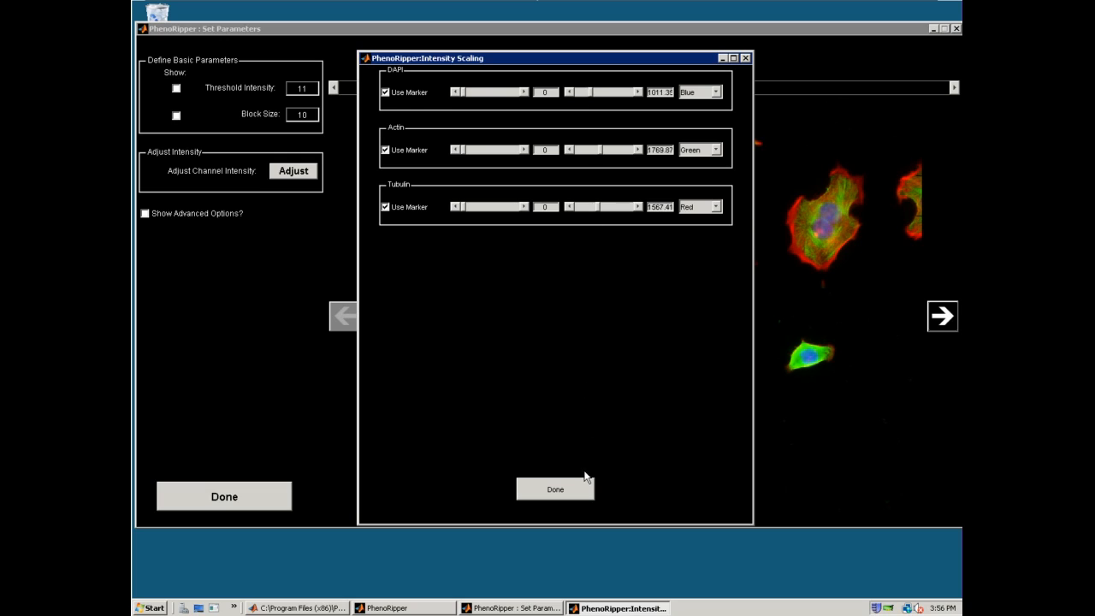
{"action": "left_click", "coordinate": [587, 491]}
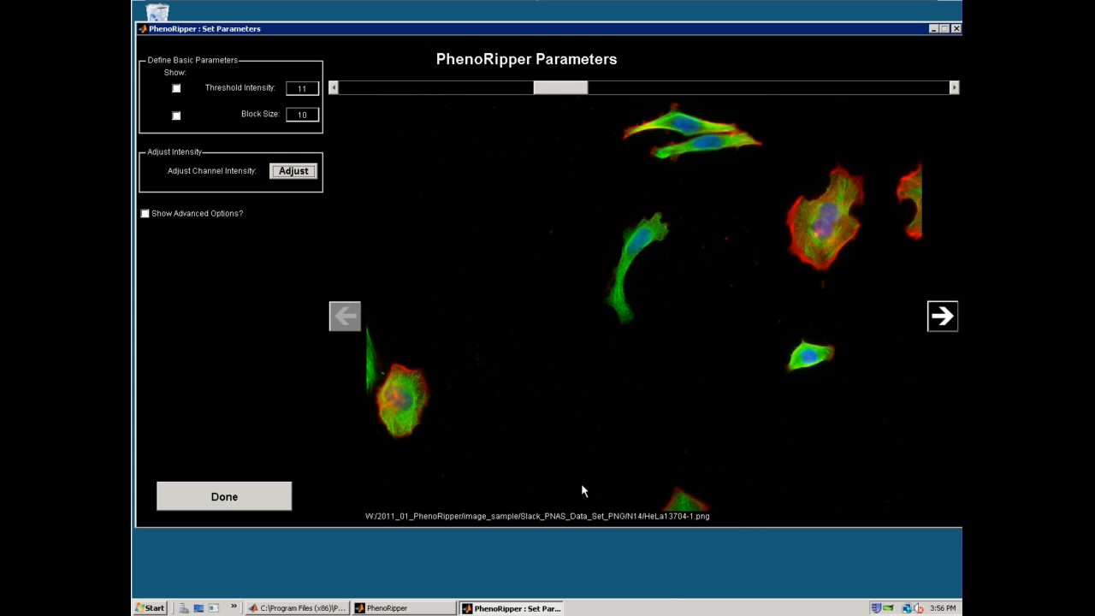
Preview the block size grid over the image, hide it again and accept the parameters
{"action": "left_click", "coordinate": [176, 116]}
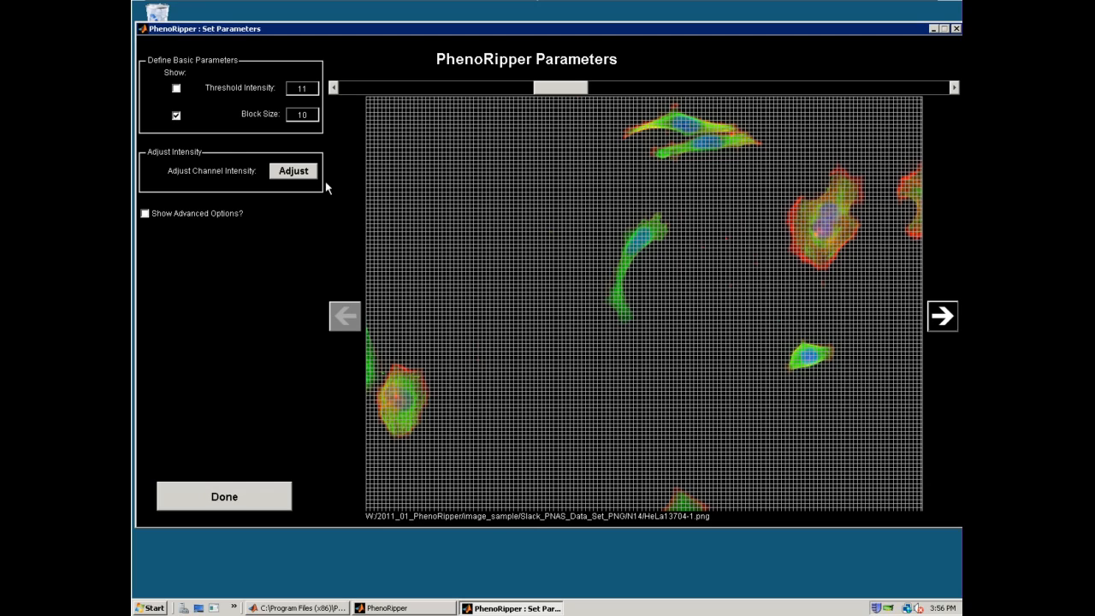
{"action": "left_click", "coordinate": [176, 117]}
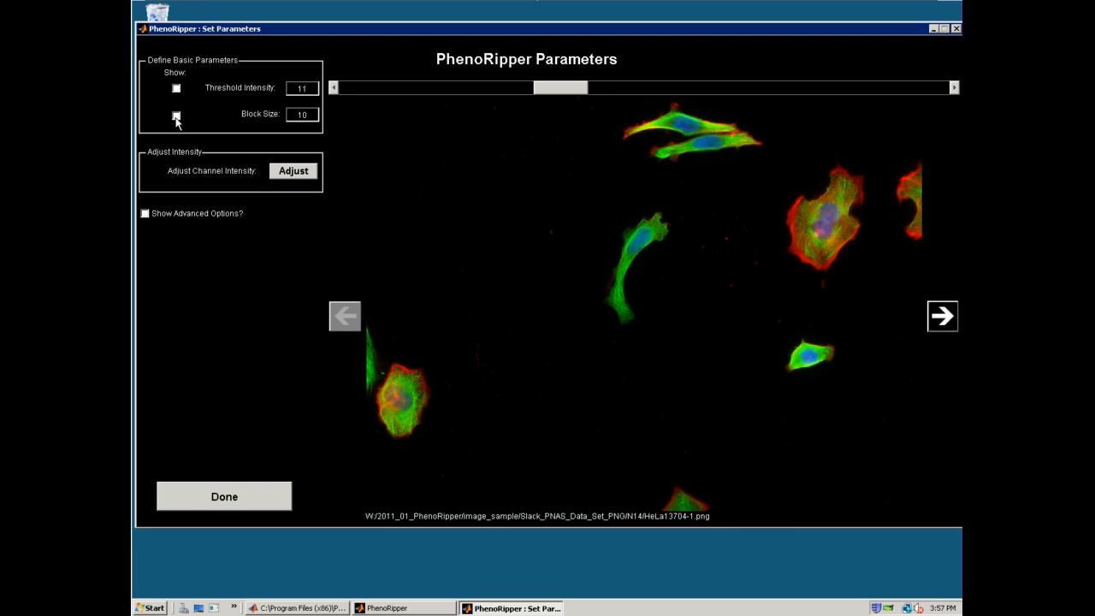
{"action": "left_click", "coordinate": [244, 503]}
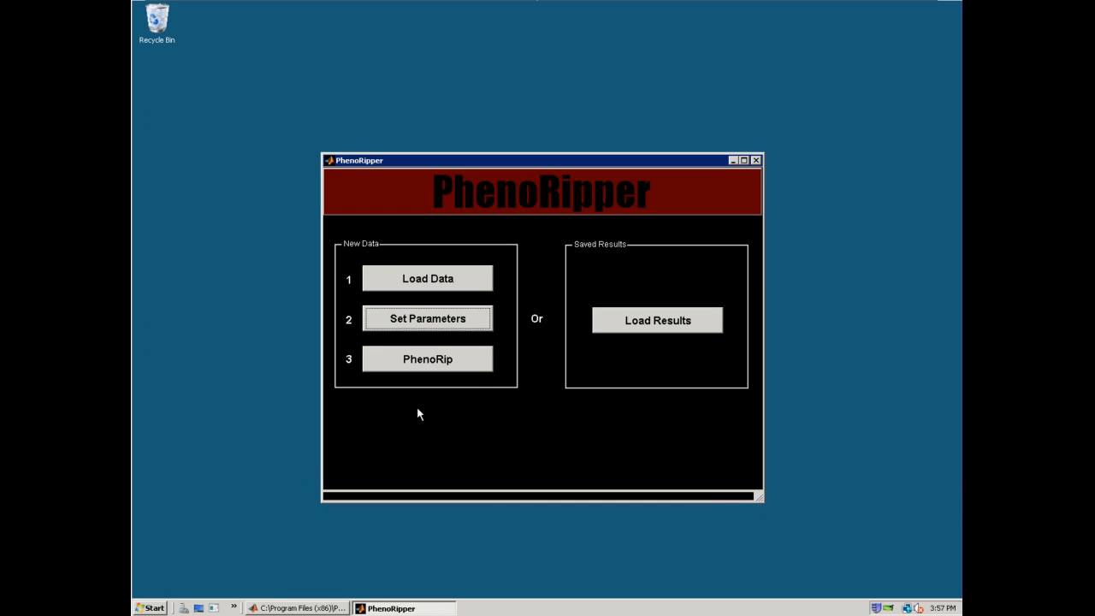
Run the PhenoRip analysis on the loaded images and open the results in PhenoBrowser
{"action": "left_click", "coordinate": [453, 367]}
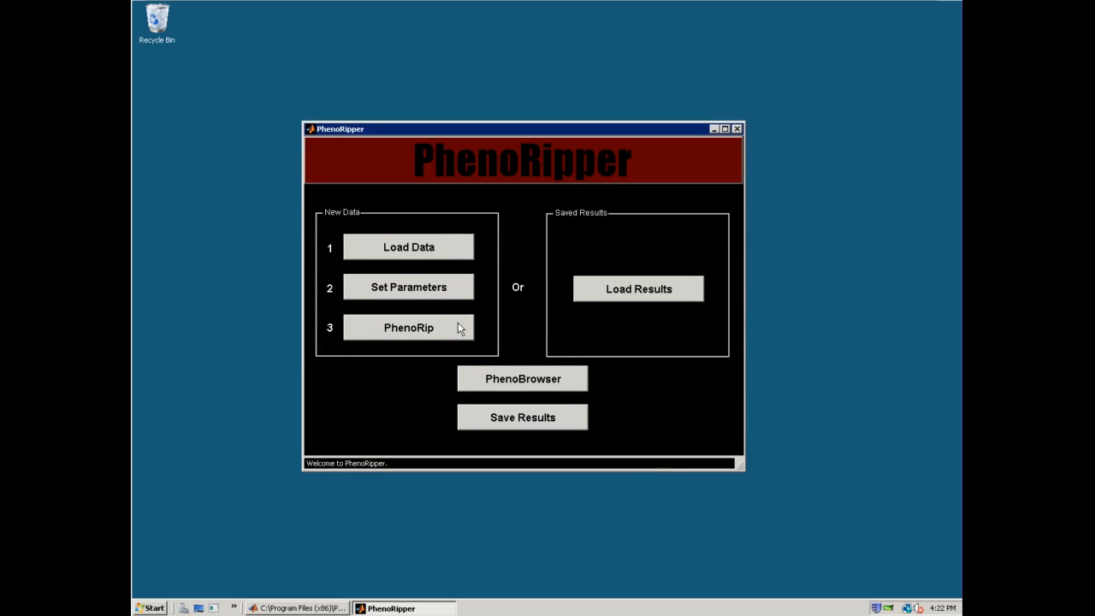
{"action": "left_click", "coordinate": [568, 381]}
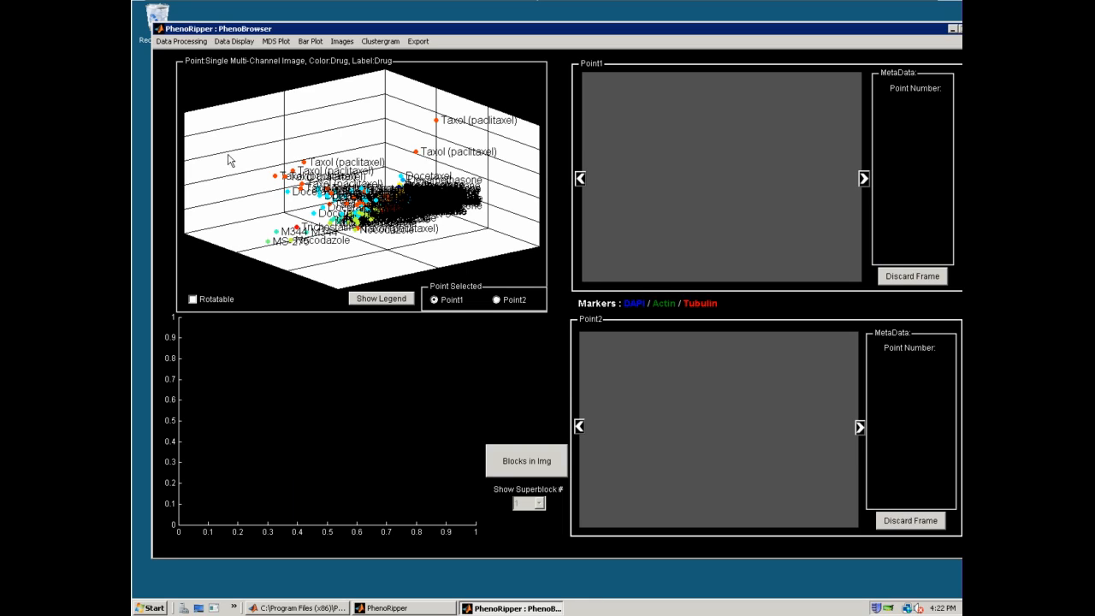
Hide the point labels in the 3D plot and discard the empty frames from the data
{"action": "left_click", "coordinate": [199, 42]}
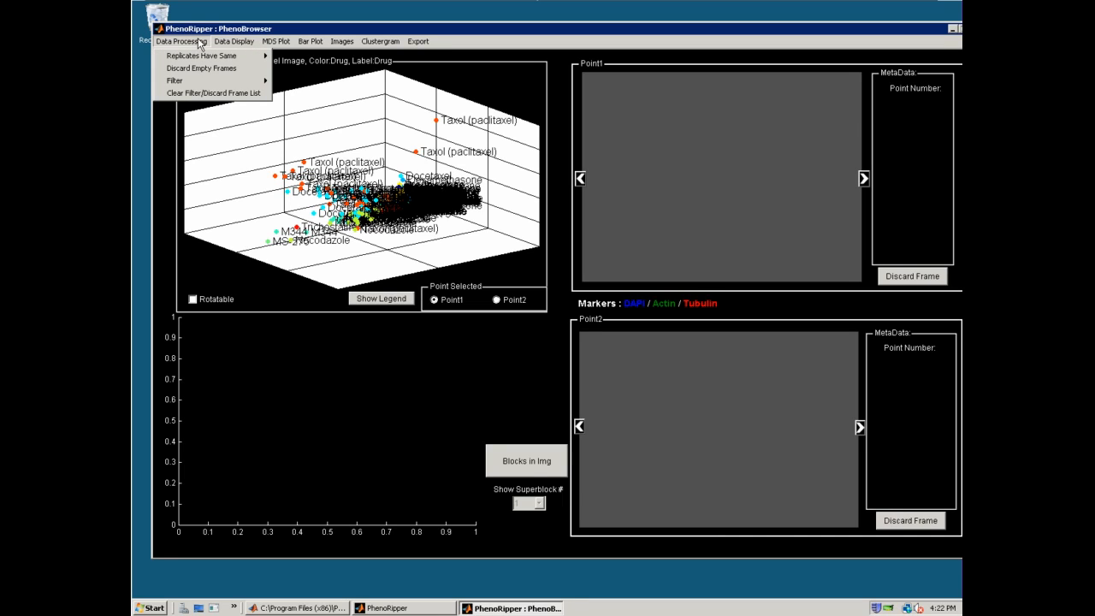
{"action": "mouse_move", "coordinate": [234, 41]}
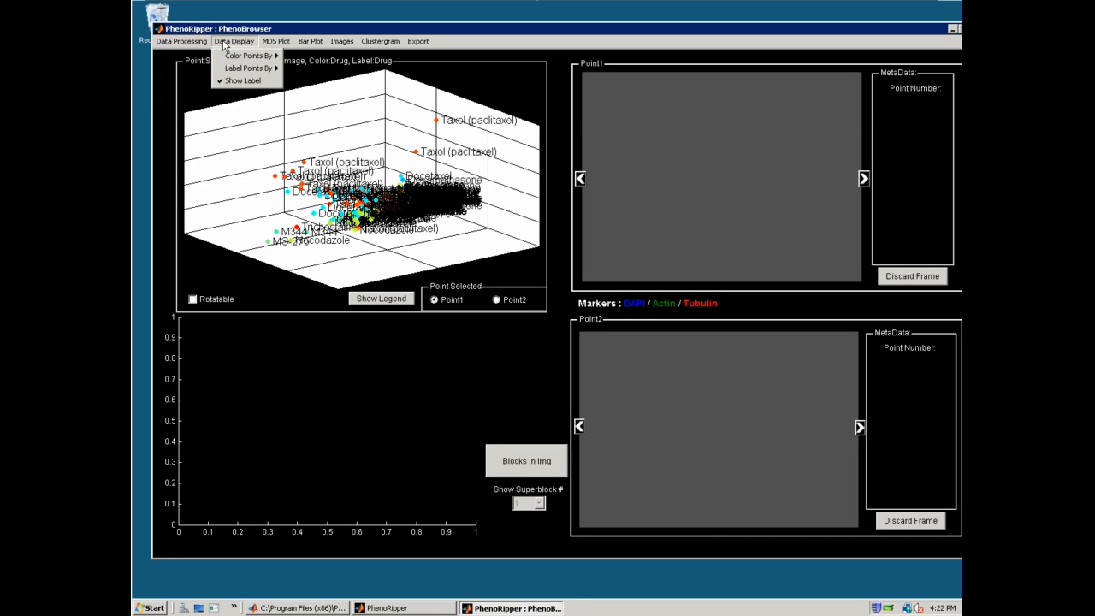
{"action": "left_click", "coordinate": [228, 81]}
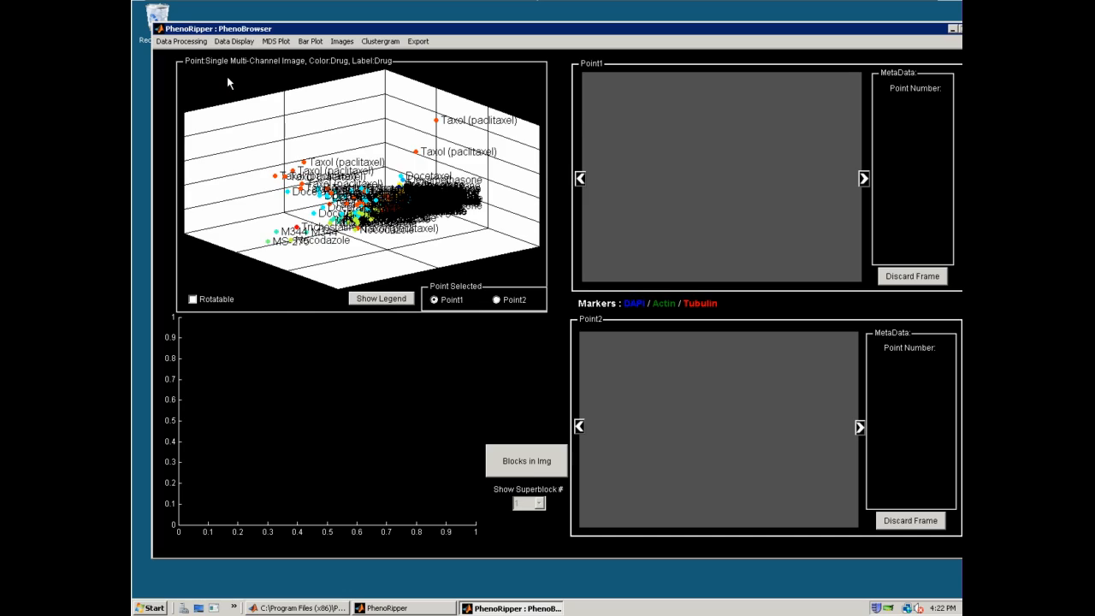
{"action": "left_click", "coordinate": [197, 44]}
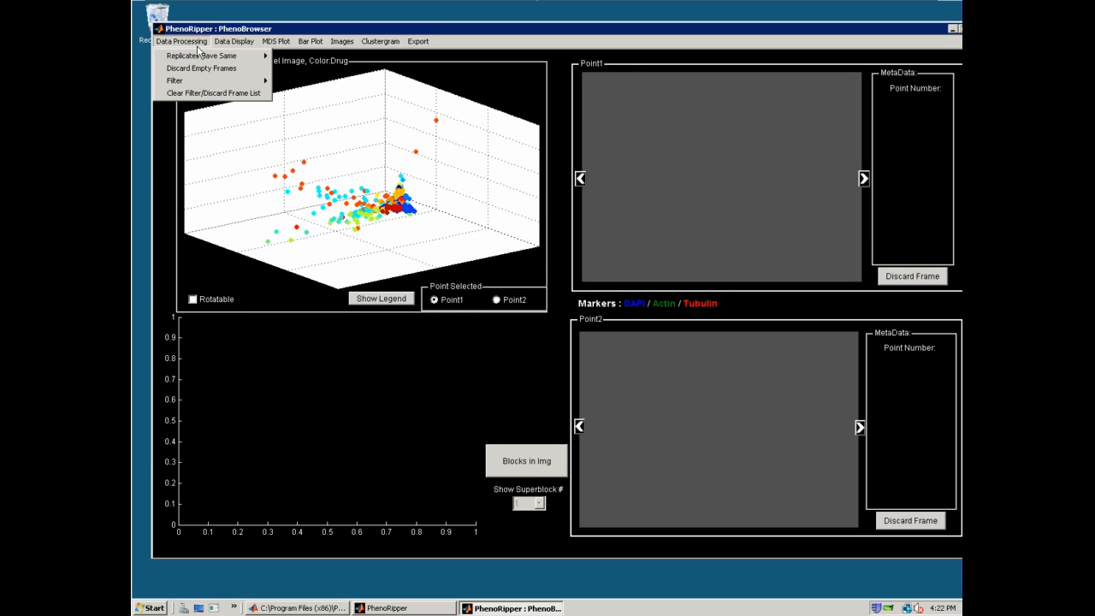
{"action": "left_click", "coordinate": [244, 75]}
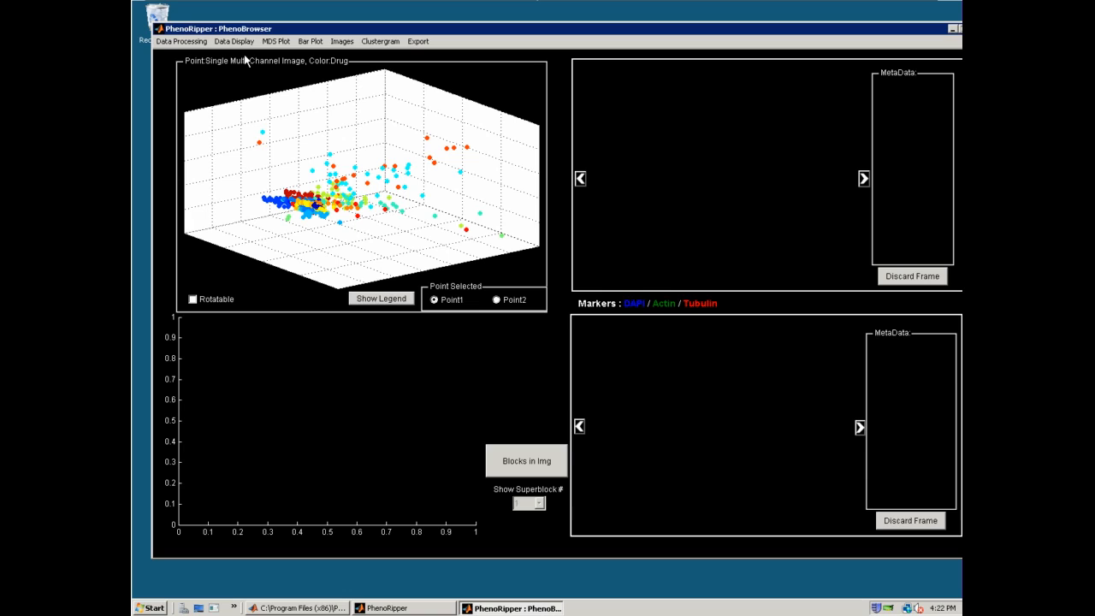
Color the points in the 3D plot by DrugClass
{"action": "left_click", "coordinate": [234, 41]}
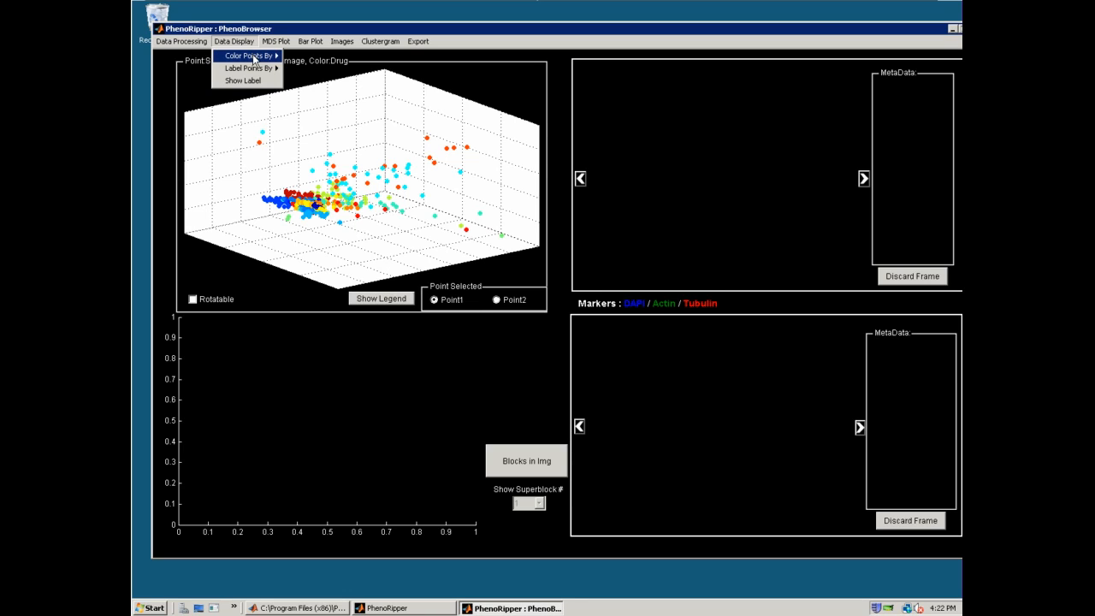
{"action": "mouse_move", "coordinate": [254, 59]}
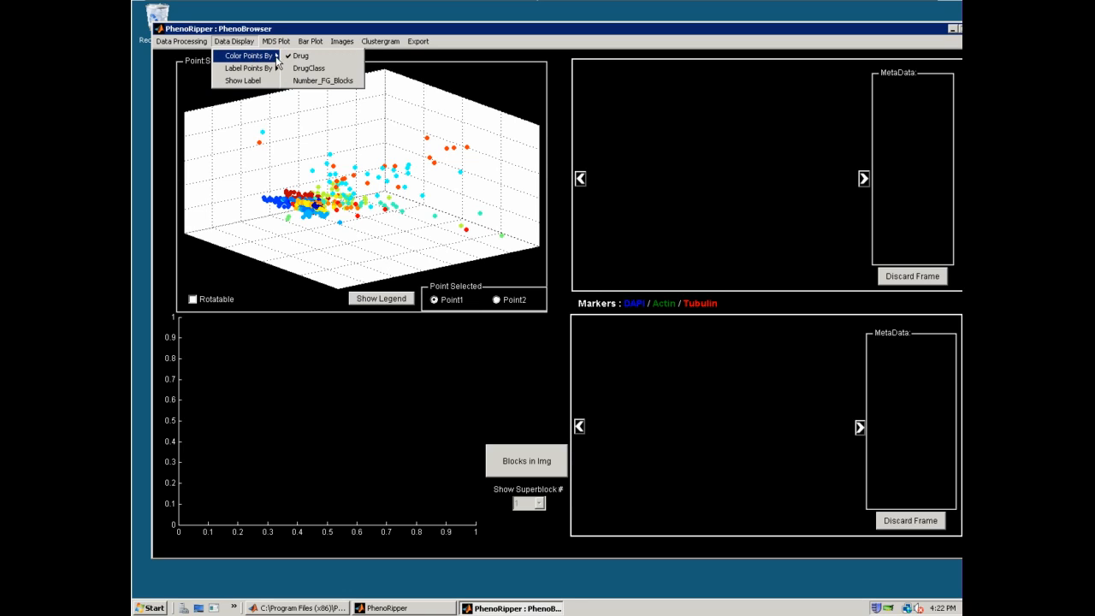
{"action": "left_click", "coordinate": [345, 73]}
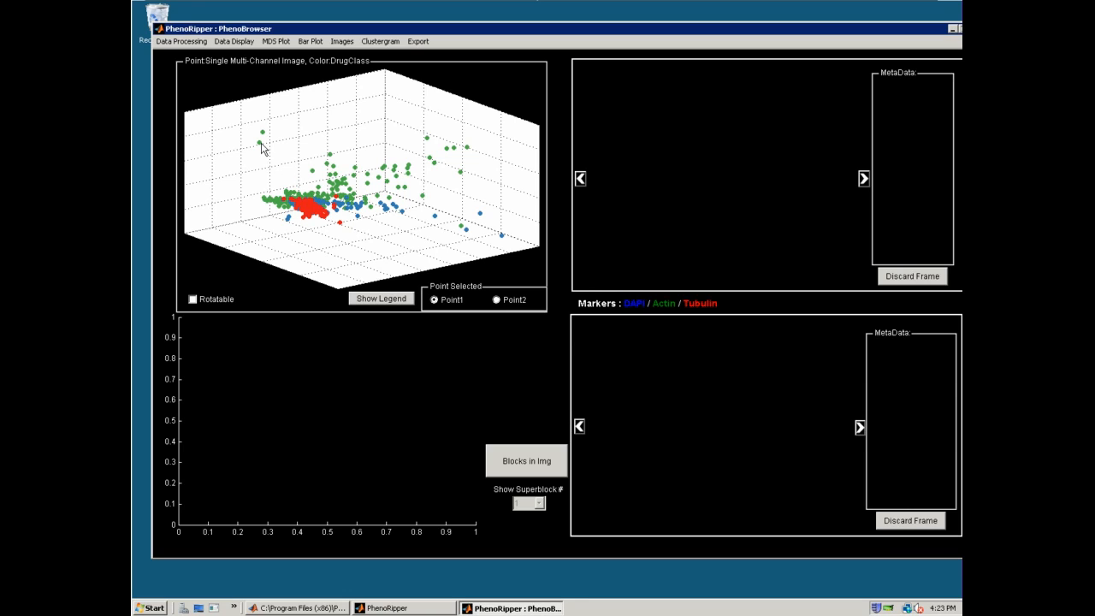
Select the outlying Taxol point of image HeLa13695-1.png in the plot and discard its frame
{"action": "left_click", "coordinate": [262, 145]}
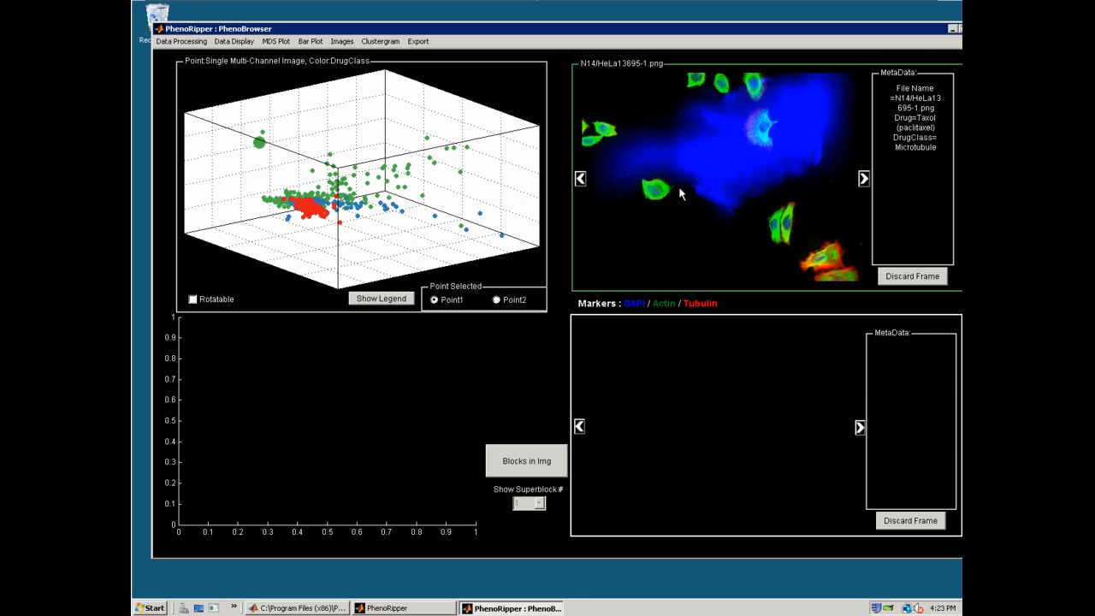
{"action": "left_click", "coordinate": [924, 283]}
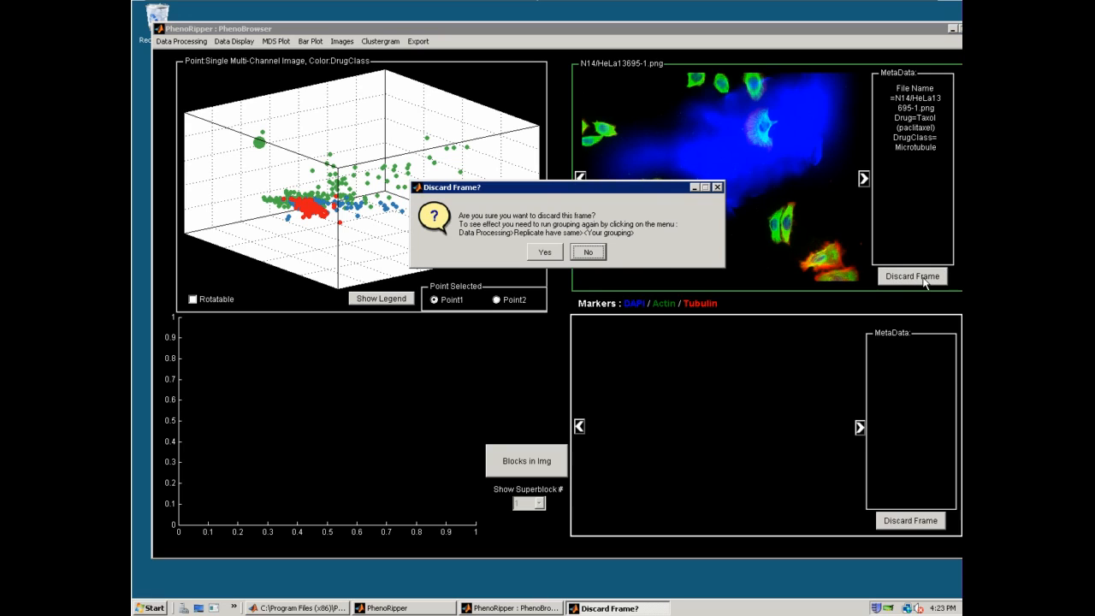
{"action": "left_click", "coordinate": [546, 254]}
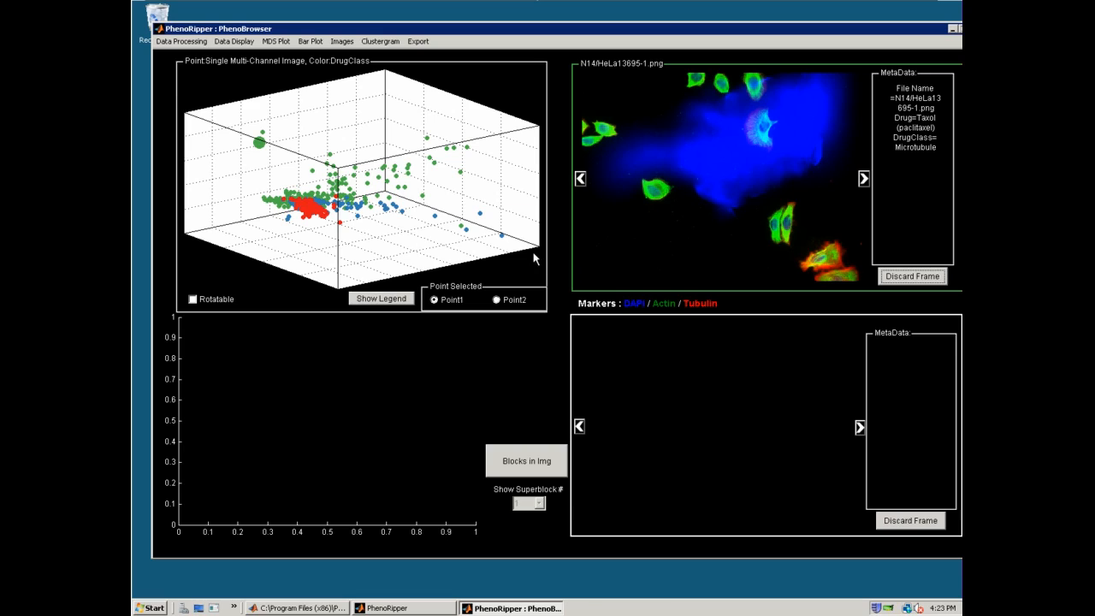
Set the replicate grouping to Do Not Group and make the 3D plot rotatable, tilting it toward a view from above
{"action": "left_click", "coordinate": [179, 42]}
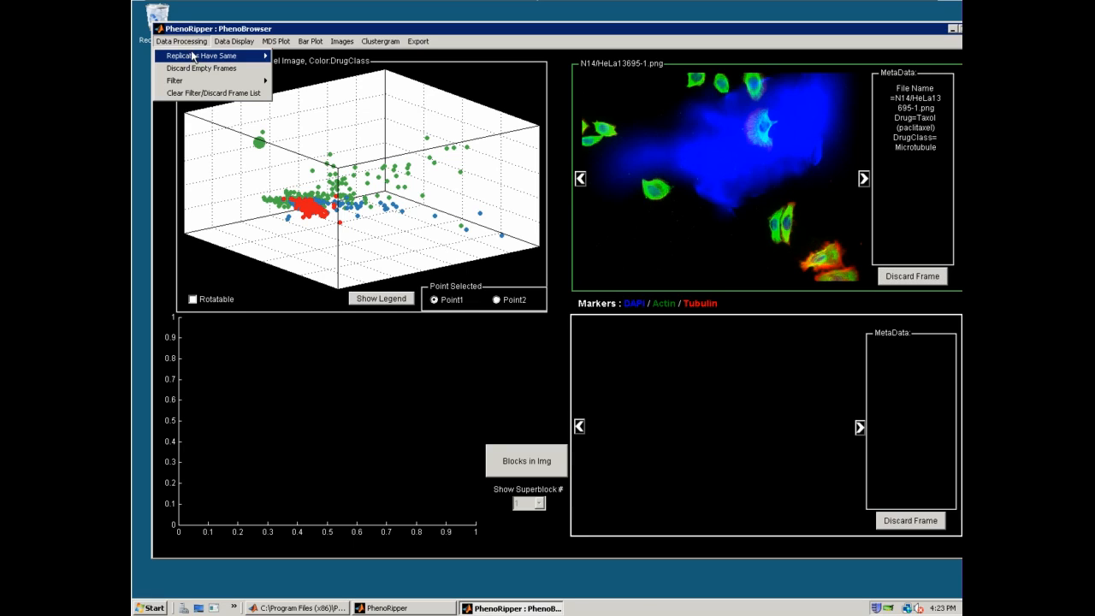
{"action": "mouse_move", "coordinate": [195, 56]}
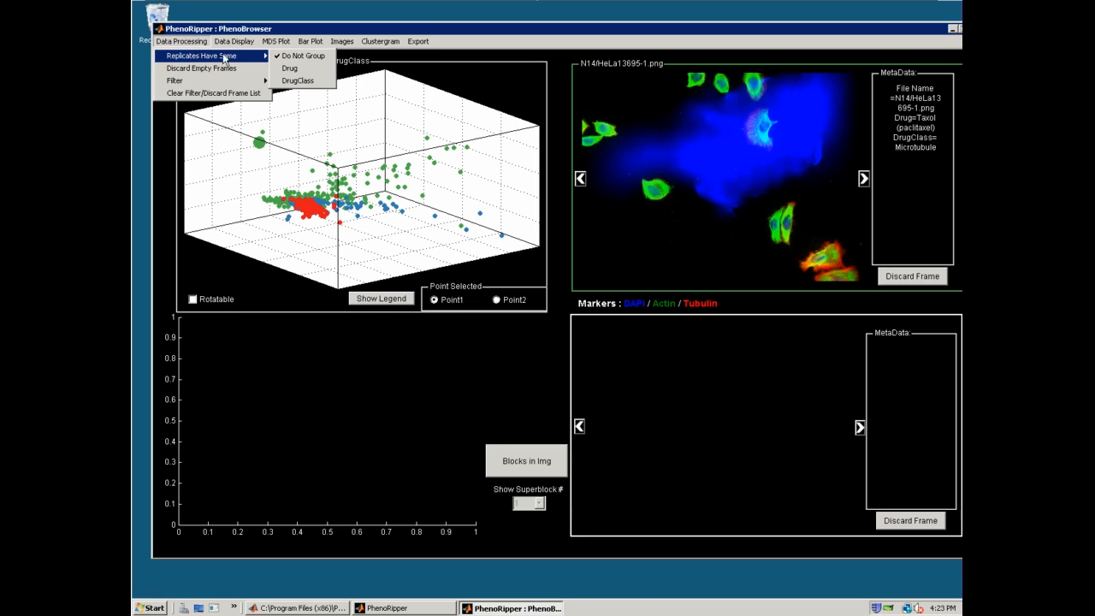
{"action": "left_click", "coordinate": [331, 61]}
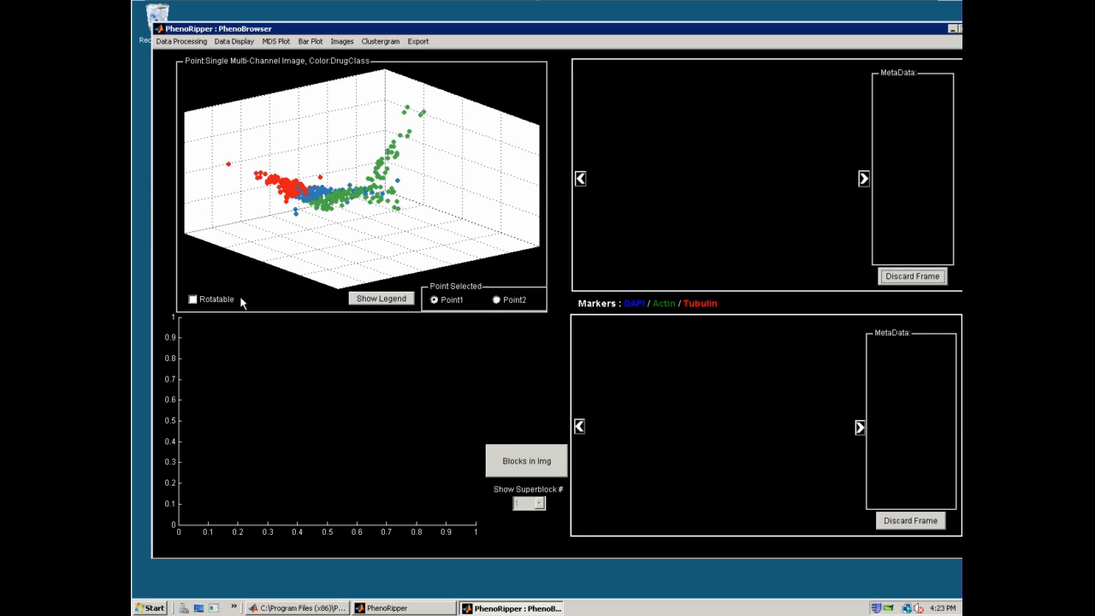
{"action": "left_click", "coordinate": [219, 306]}
{"action": "left_click_drag", "start_coordinate": [363, 228], "coordinate": [464, 268]}
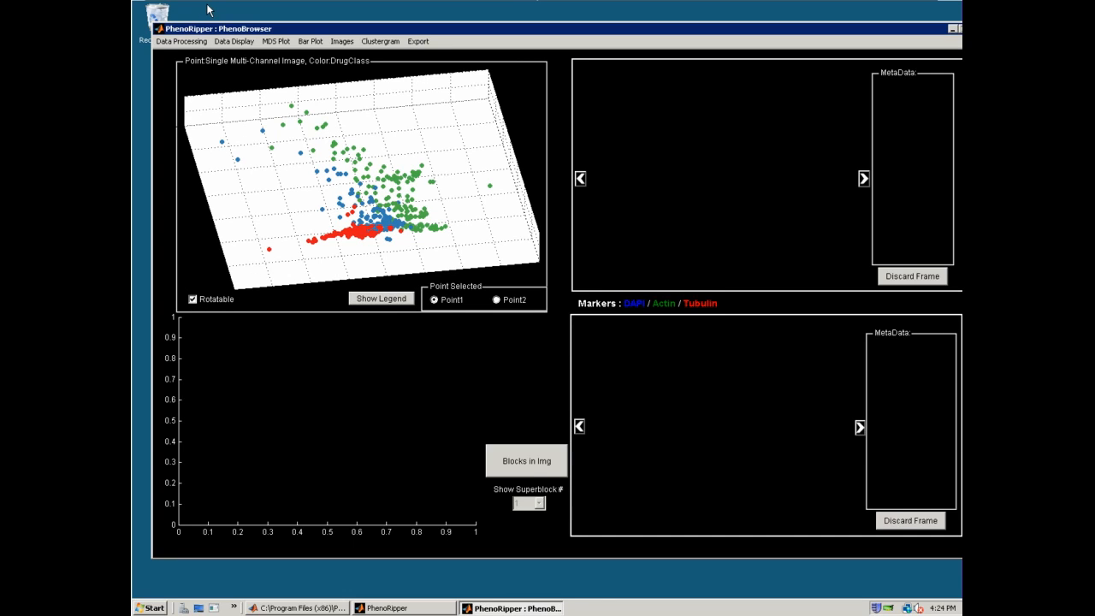
Group the replicates in the 3D plot by Drug, keeping the coloring by DrugClass
{"action": "left_click", "coordinate": [240, 42]}
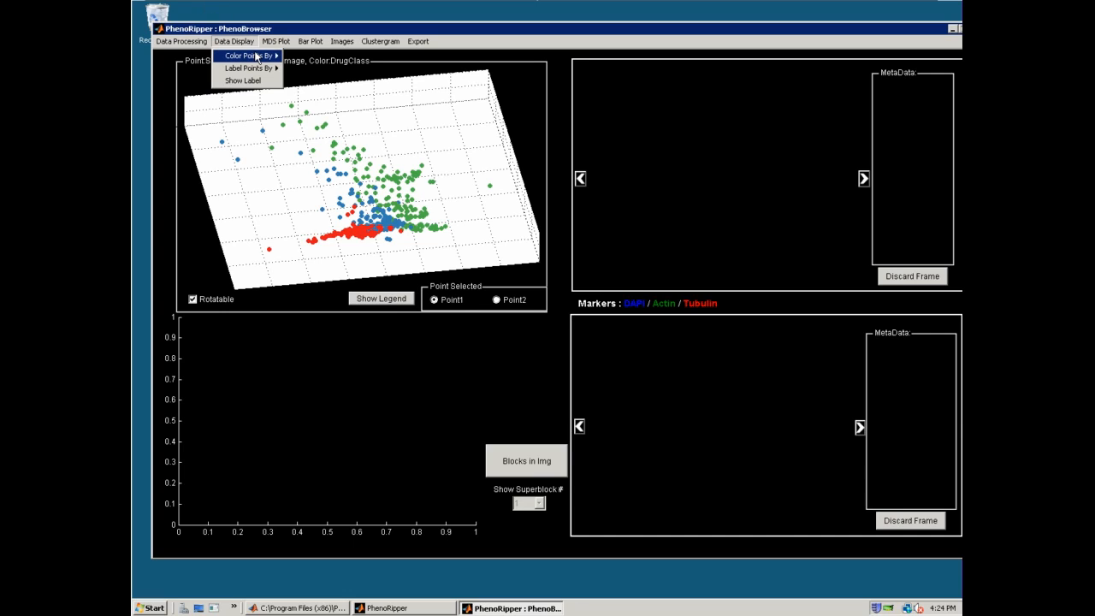
{"action": "mouse_move", "coordinate": [256, 58]}
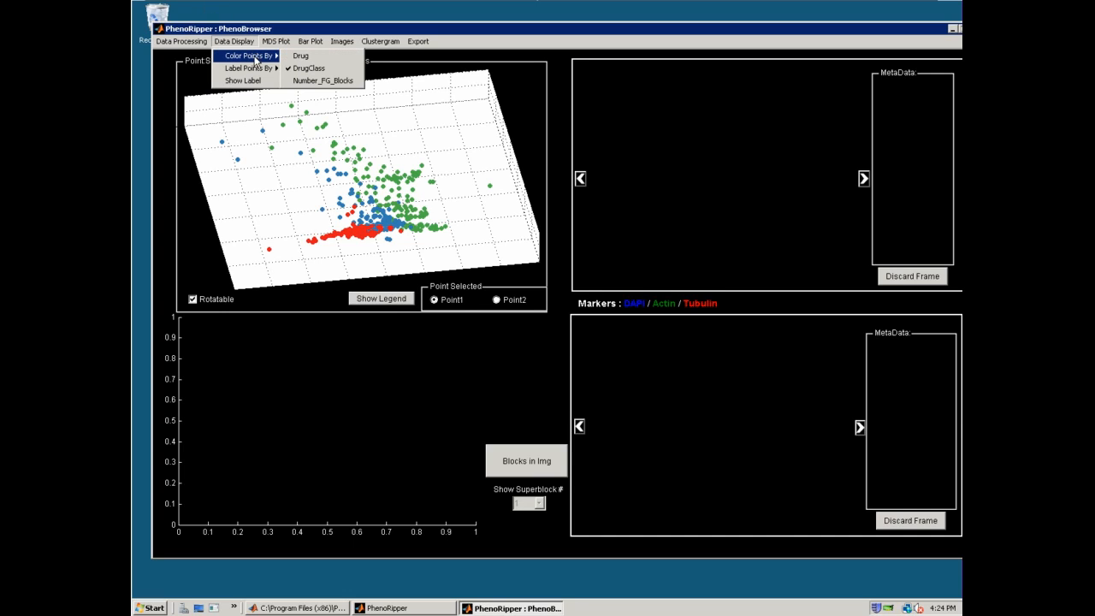
{"action": "mouse_move", "coordinate": [181, 41]}
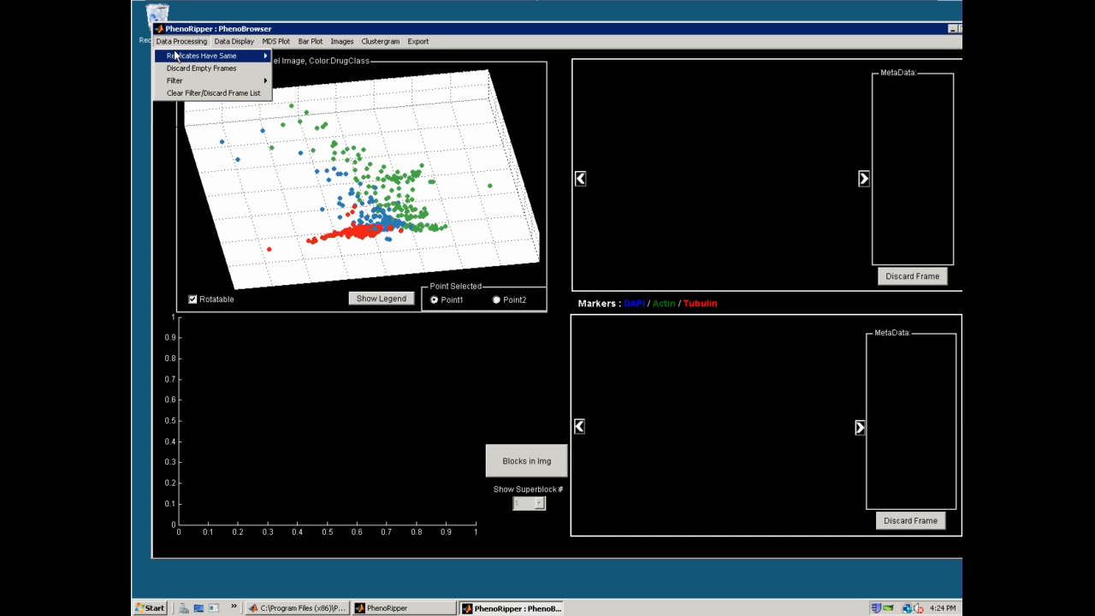
{"action": "left_click", "coordinate": [310, 68]}
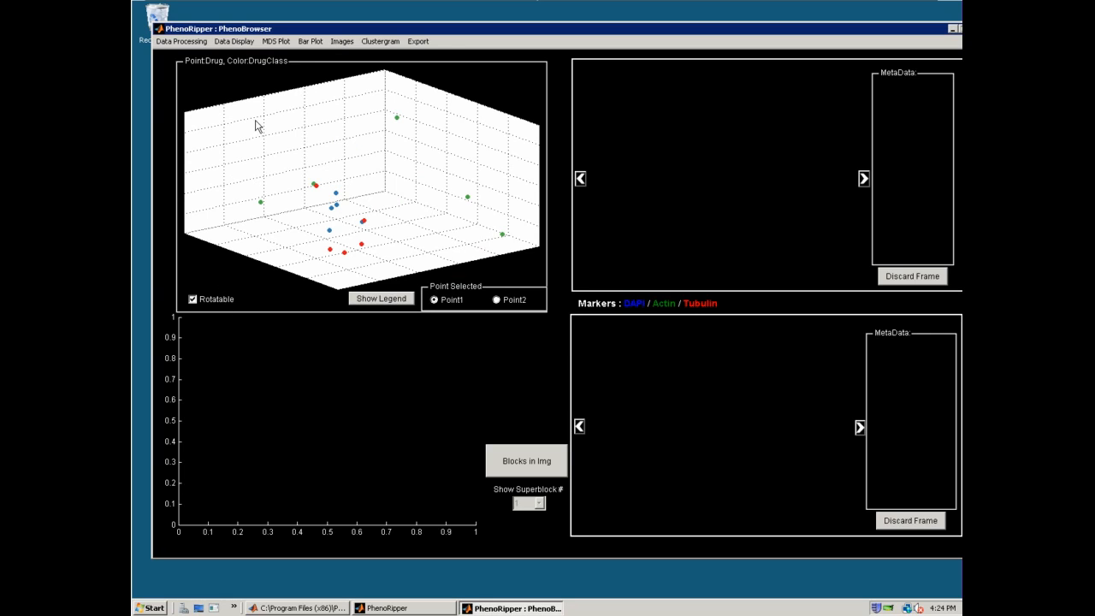
Show the Drug labels on the points, rotate the plot to spread them apart, and check the color legend
{"action": "left_click", "coordinate": [233, 41]}
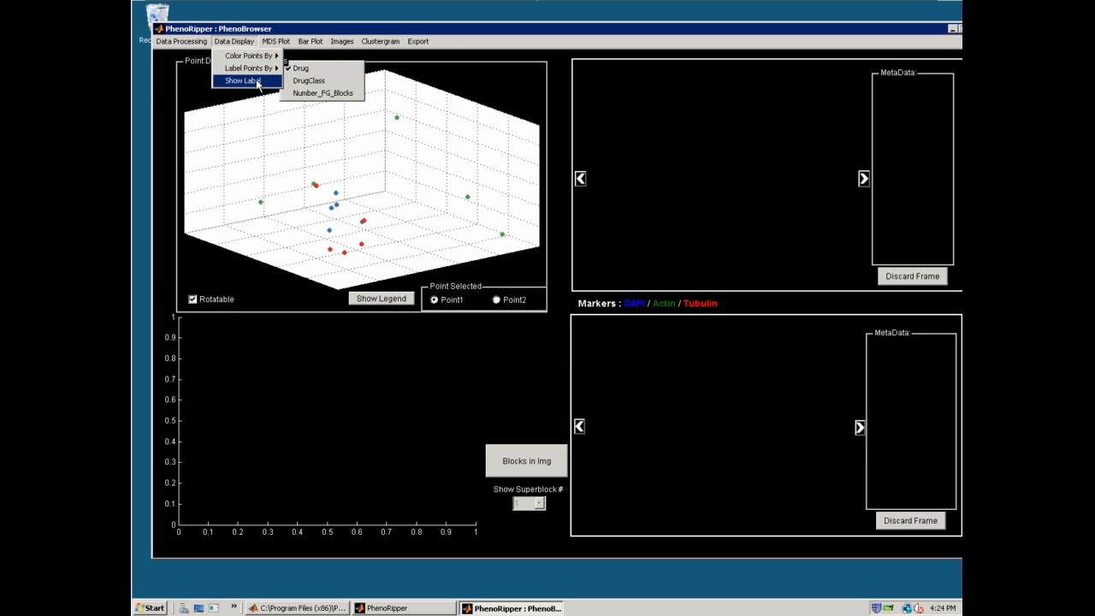
{"action": "left_click", "coordinate": [257, 82]}
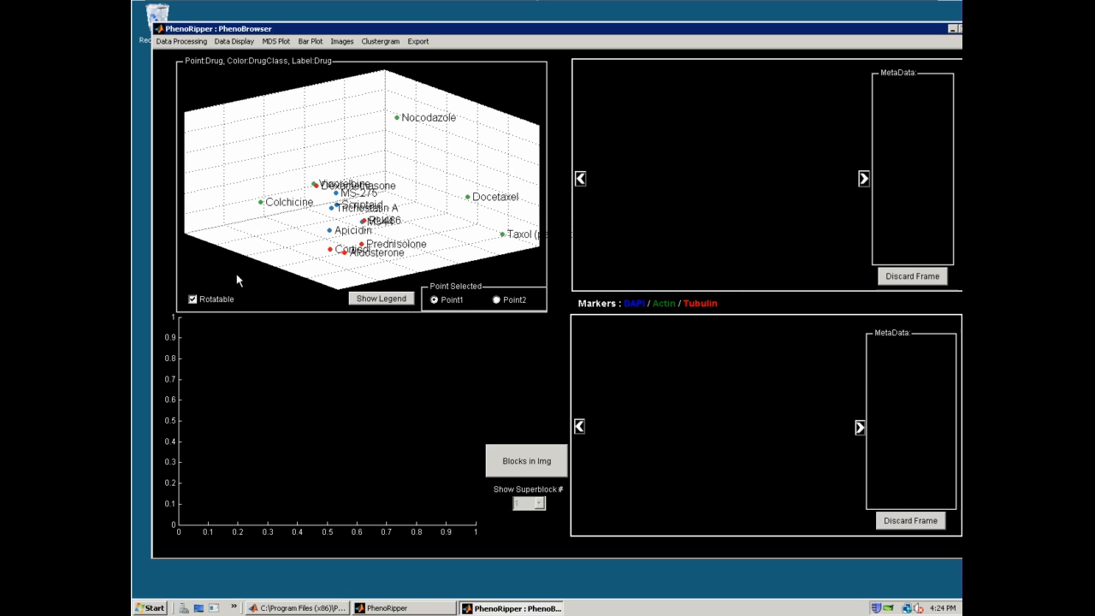
{"action": "left_click_drag", "start_coordinate": [315, 219], "coordinate": [260, 218]}
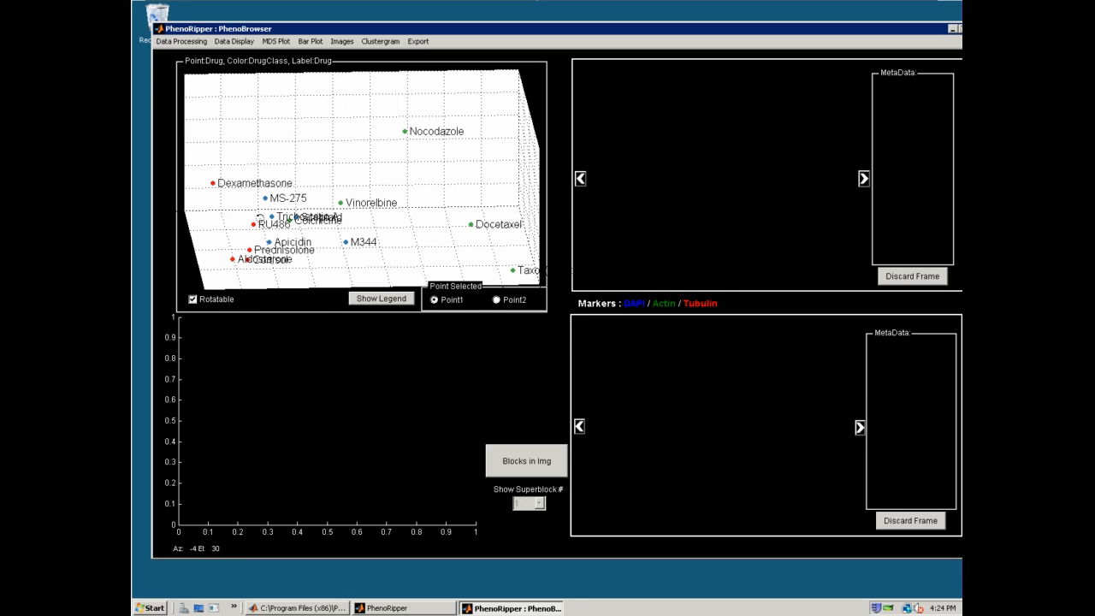
{"action": "left_click", "coordinate": [368, 299]}
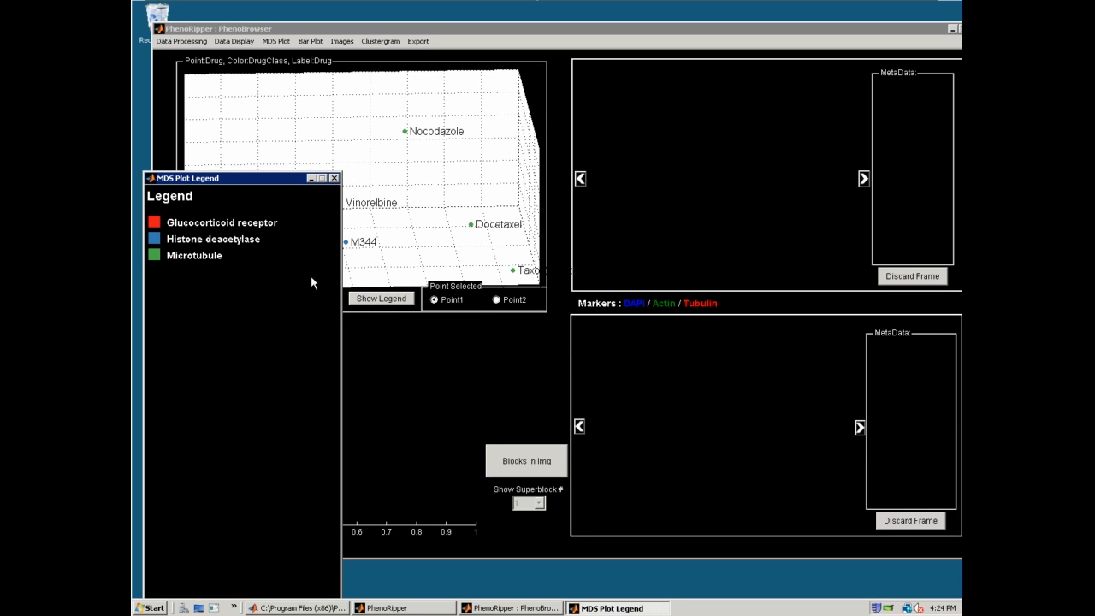
{"action": "left_click", "coordinate": [333, 178]}
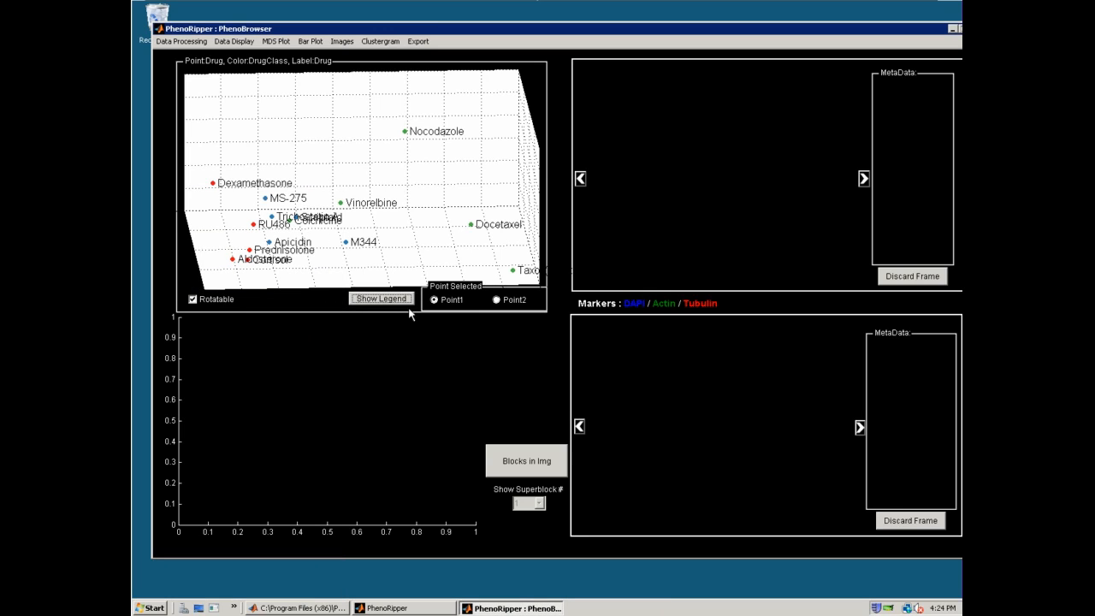
With rotation turned off, select Nocodazole as Point1, browse to its image M16/HeLa13272-1.png, and select Aldosterone as Point2
{"action": "left_click", "coordinate": [192, 299]}
{"action": "left_click", "coordinate": [407, 134]}
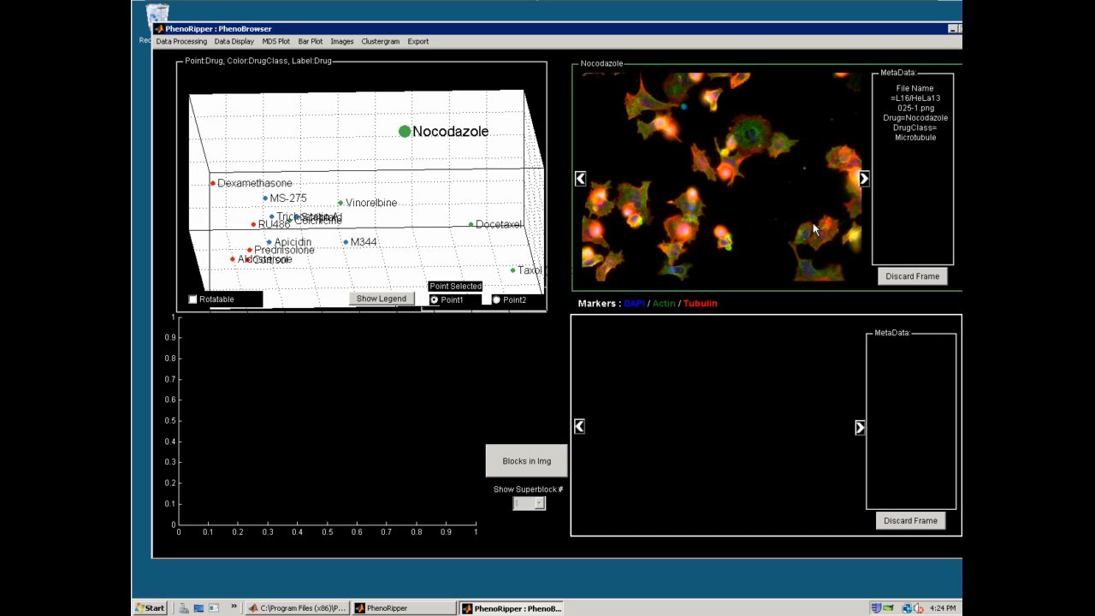
{"action": "left_click", "coordinate": [862, 179]}
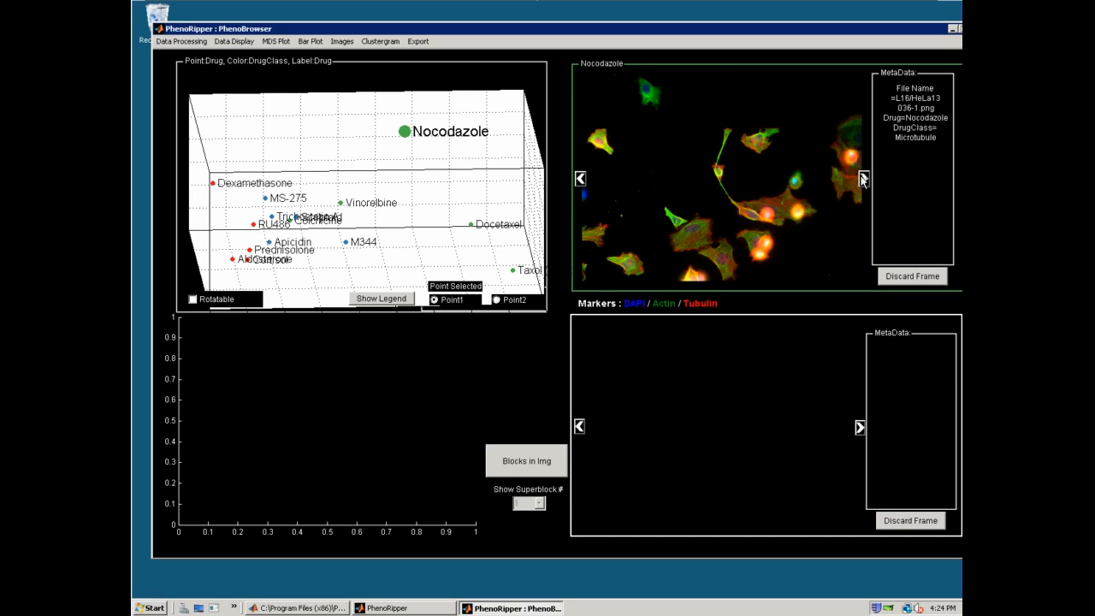
{"action": "left_click", "coordinate": [862, 179]}
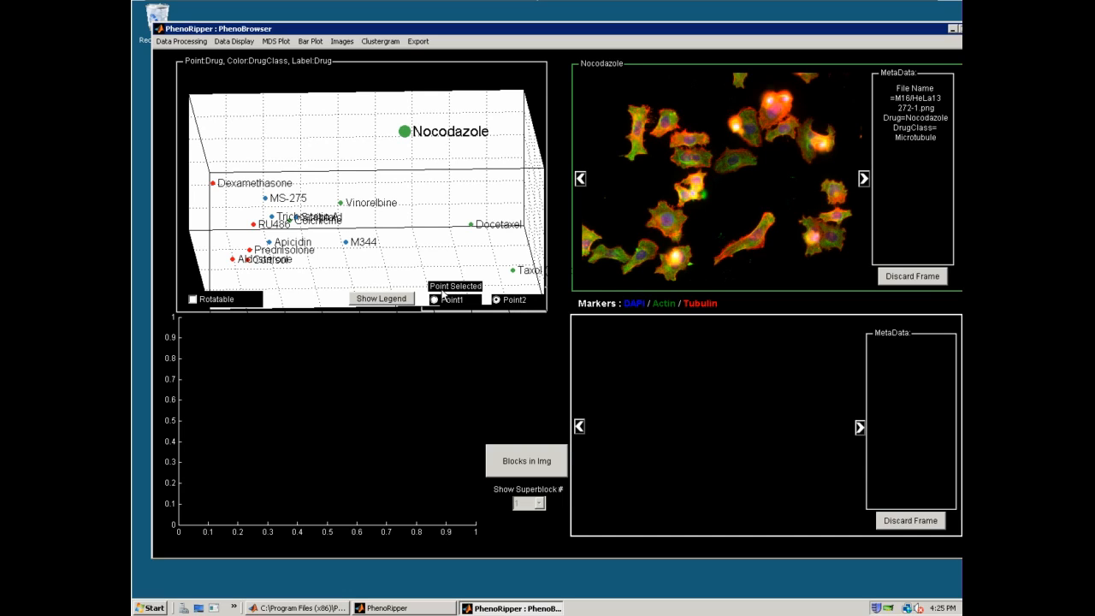
{"action": "left_click", "coordinate": [238, 264]}
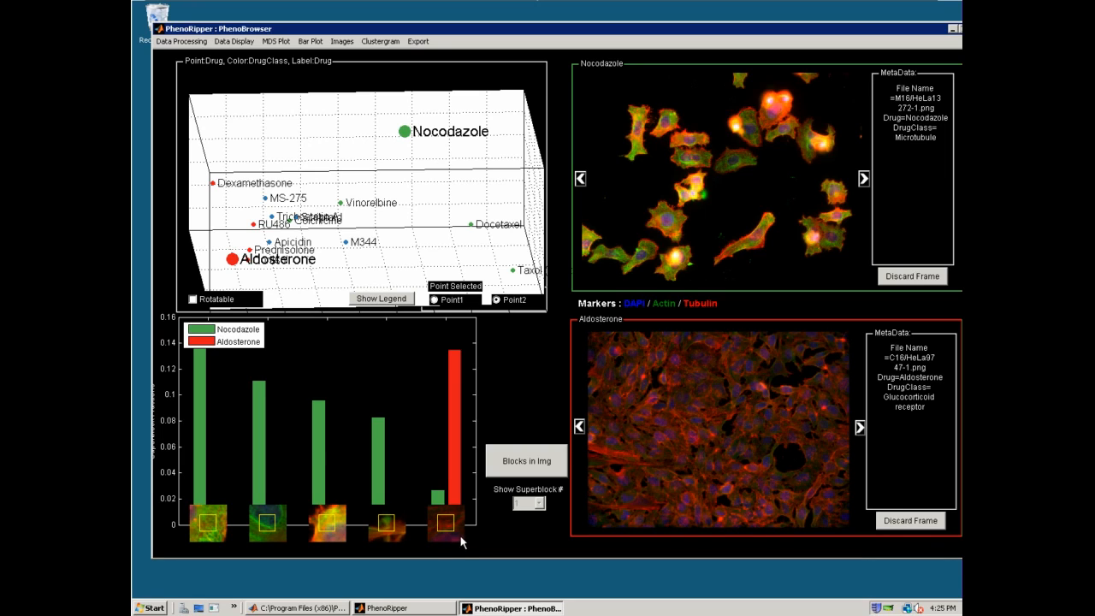
Mark the blocks of superblock 1 in the two drug images, followed by those of superblock 5
{"action": "left_click", "coordinate": [513, 472]}
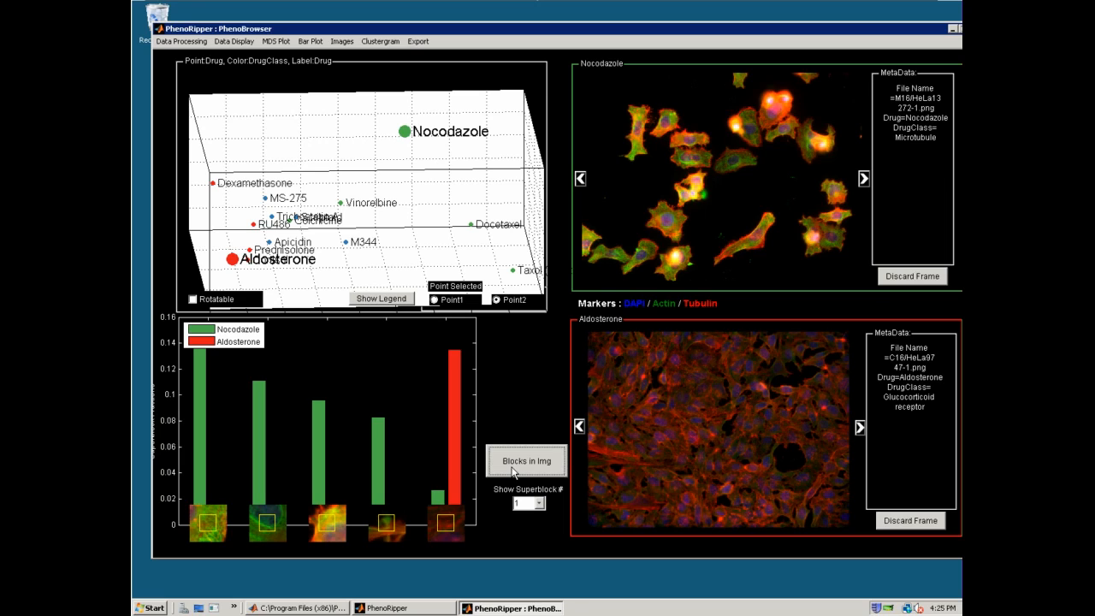
{"action": "left_click", "coordinate": [538, 503]}
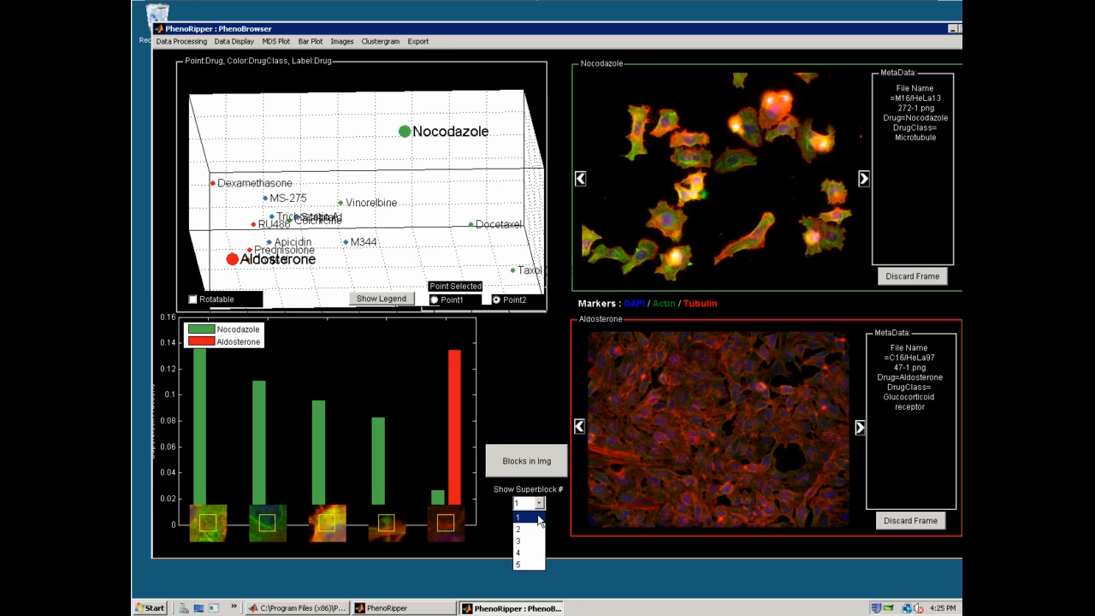
{"action": "left_click", "coordinate": [538, 519]}
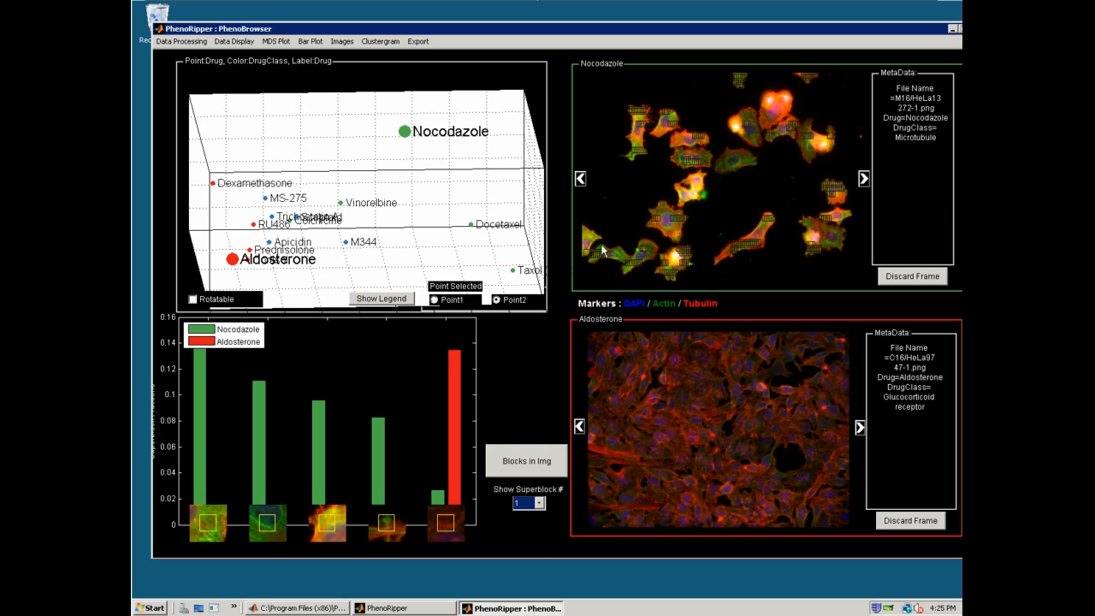
{"action": "left_click", "coordinate": [646, 167]}
{"action": "left_click", "coordinate": [538, 504]}
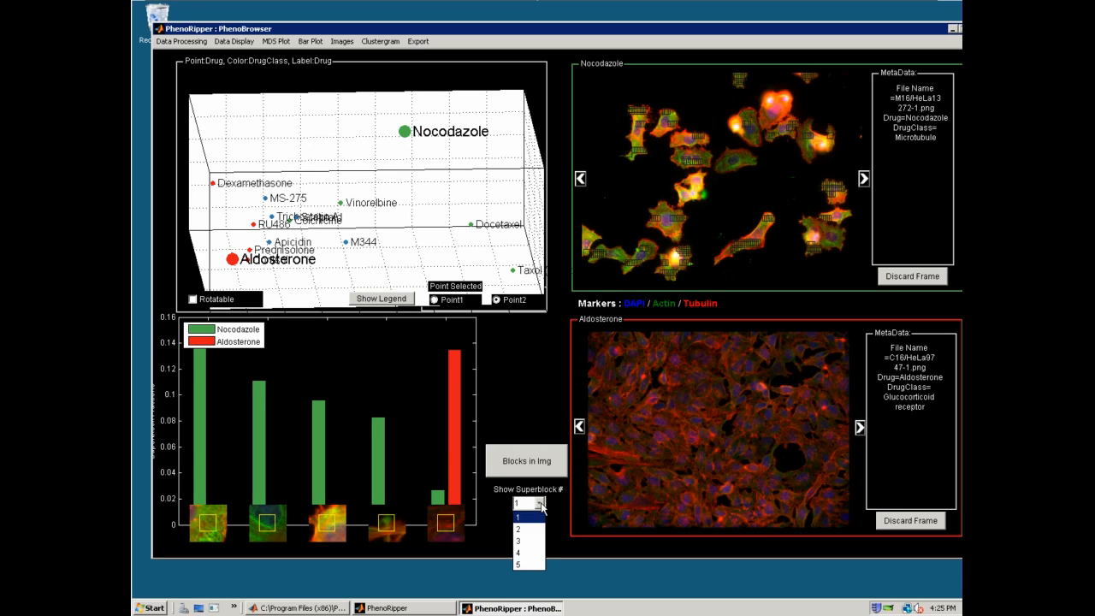
{"action": "left_click", "coordinate": [540, 564]}
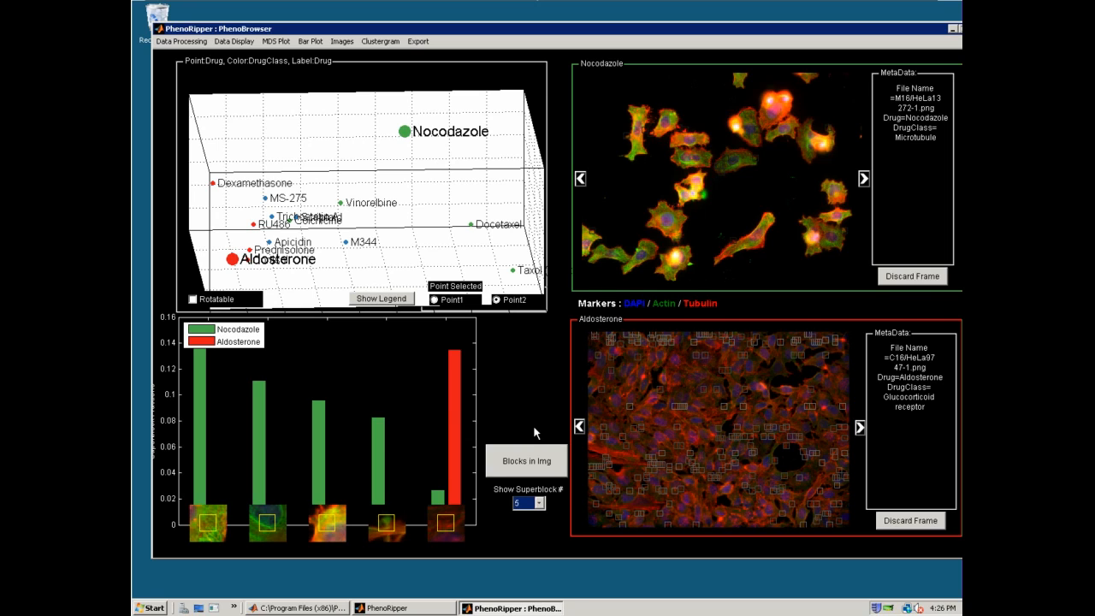
Generate the clustergram of the drugs and superblocks and maximize its window
{"action": "left_click", "coordinate": [389, 40]}
{"action": "left_click", "coordinate": [394, 56]}
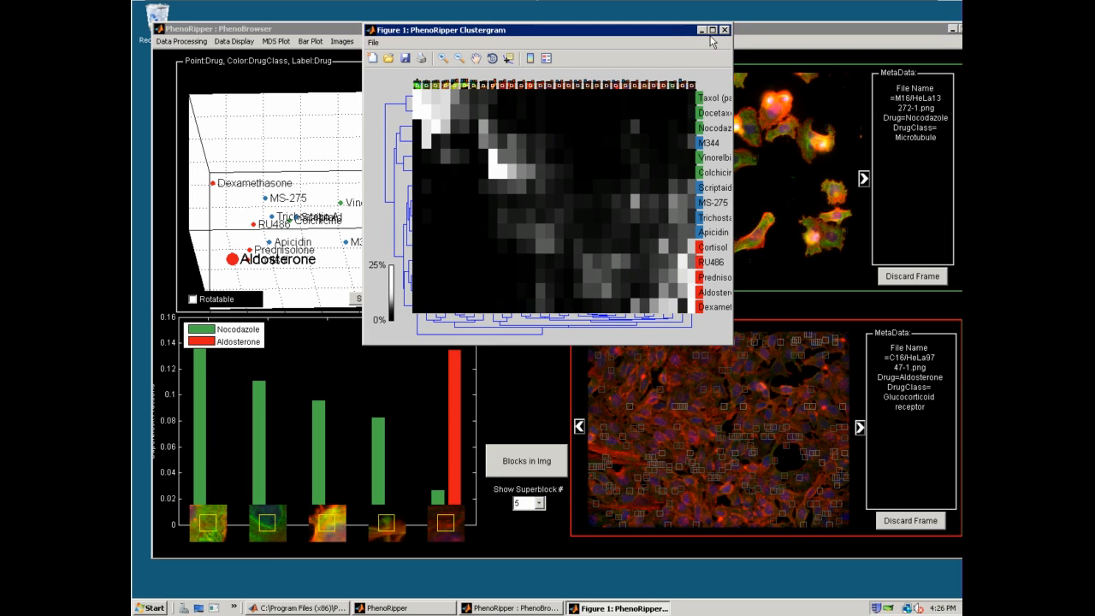
{"action": "left_click", "coordinate": [712, 30]}
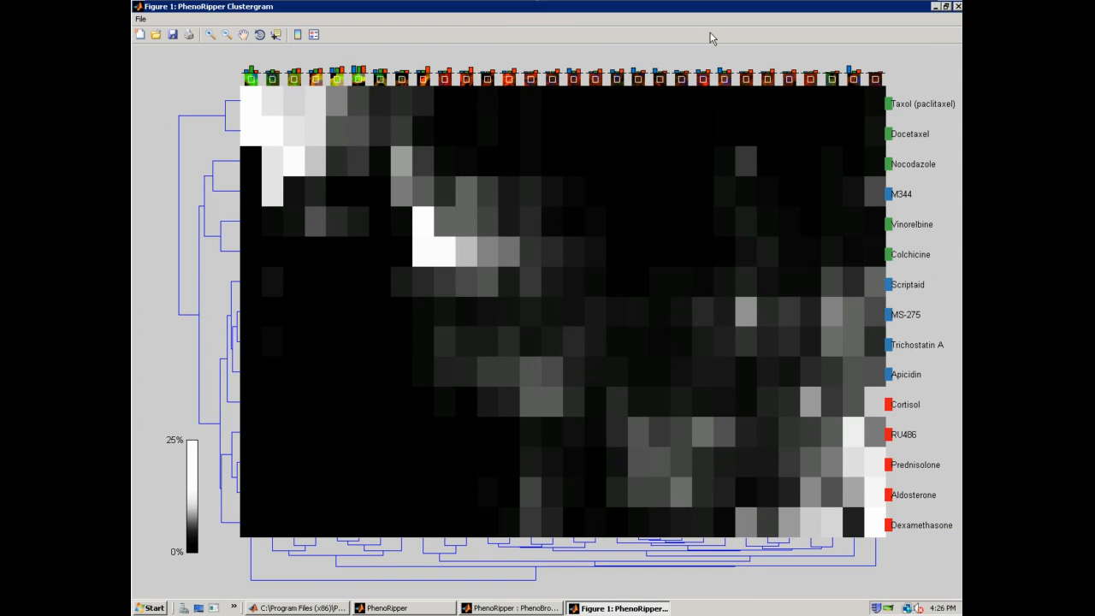